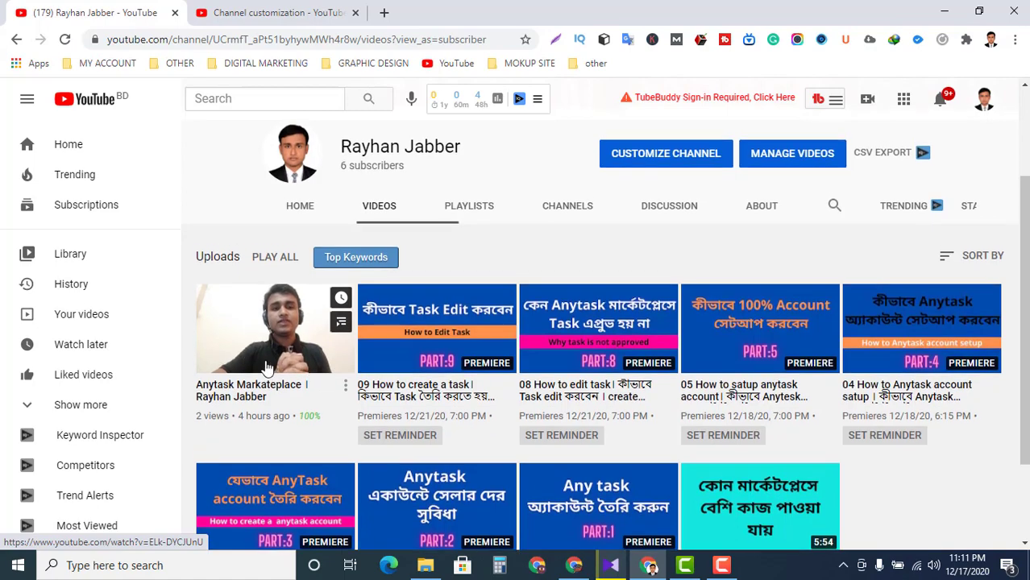
# Step: Look through the uploaded videos on the channel page
pyautogui.scroll(2, 248, 355)
pyautogui.scroll(-3, 500, 320)
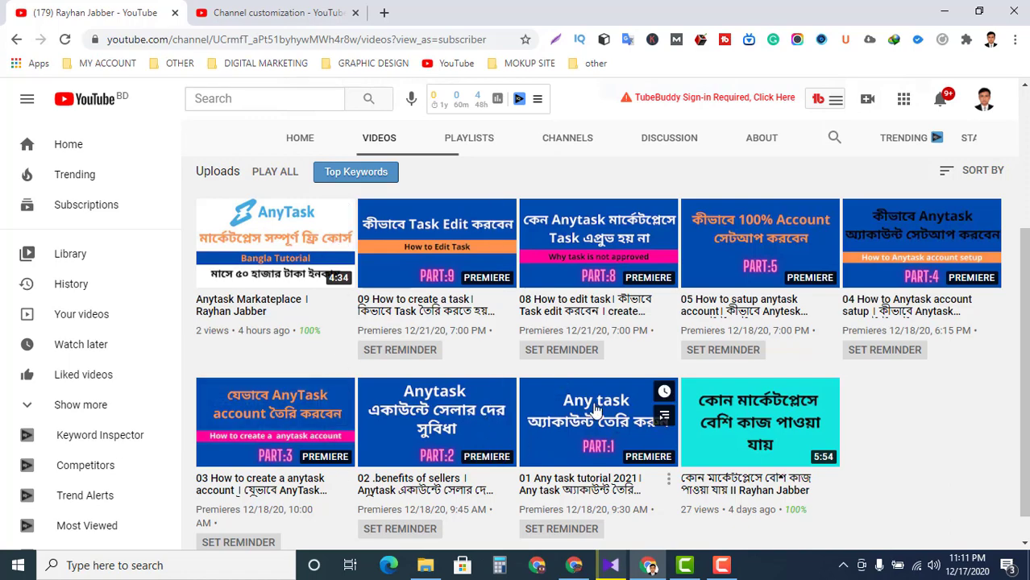
pyautogui.scroll(5, 256, 337)
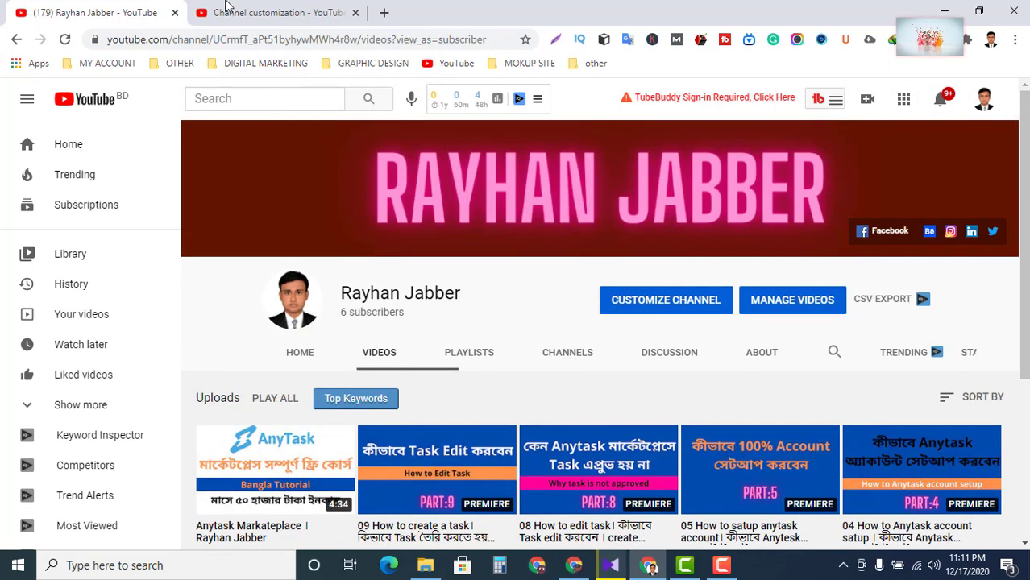
# Step: Switch to the channel customization page and review its video spotlight and featured sections
pyautogui.click(227, 10)
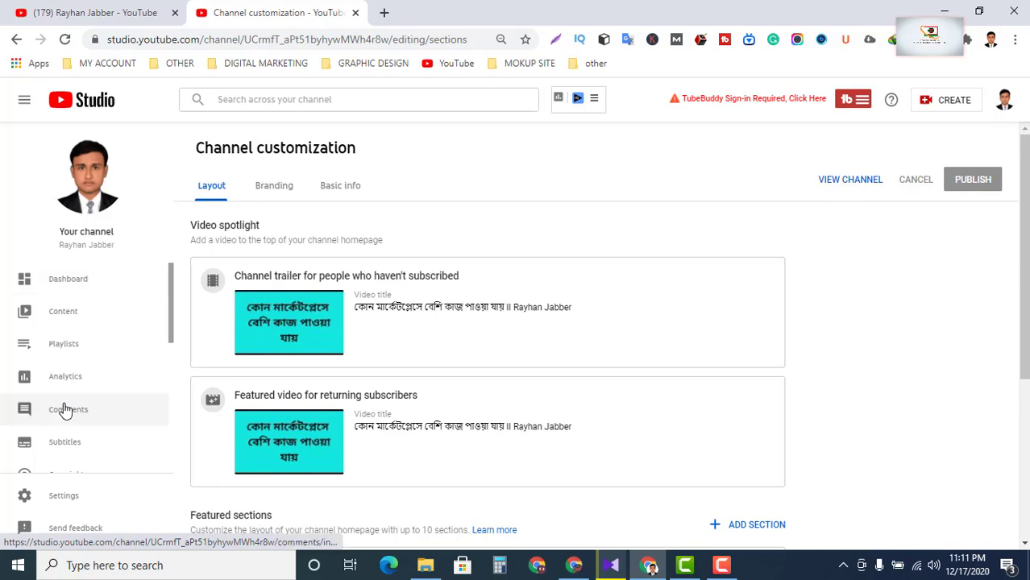
pyautogui.scroll(-2, 407, 356)
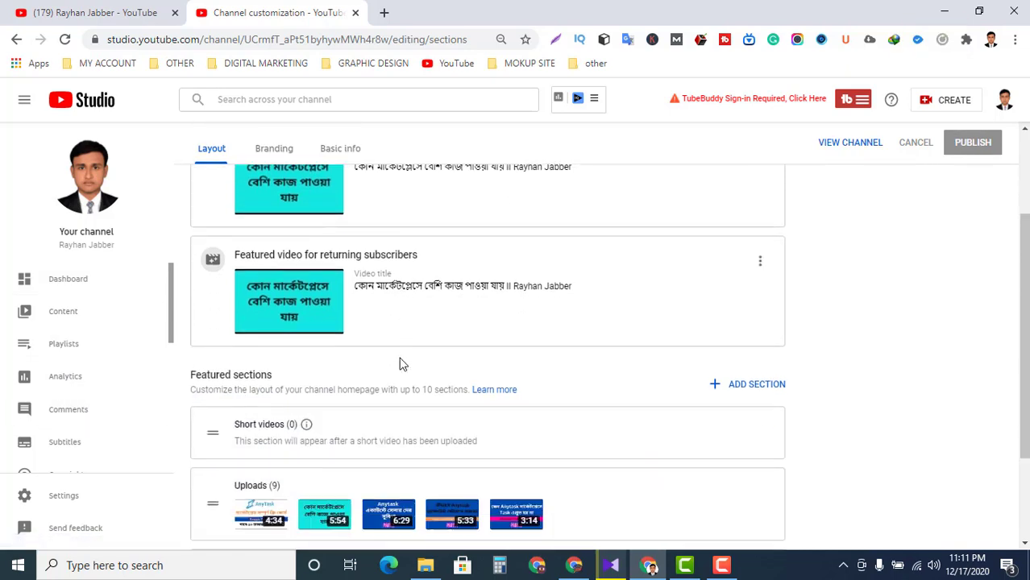
pyautogui.scroll(-2, 395, 289)
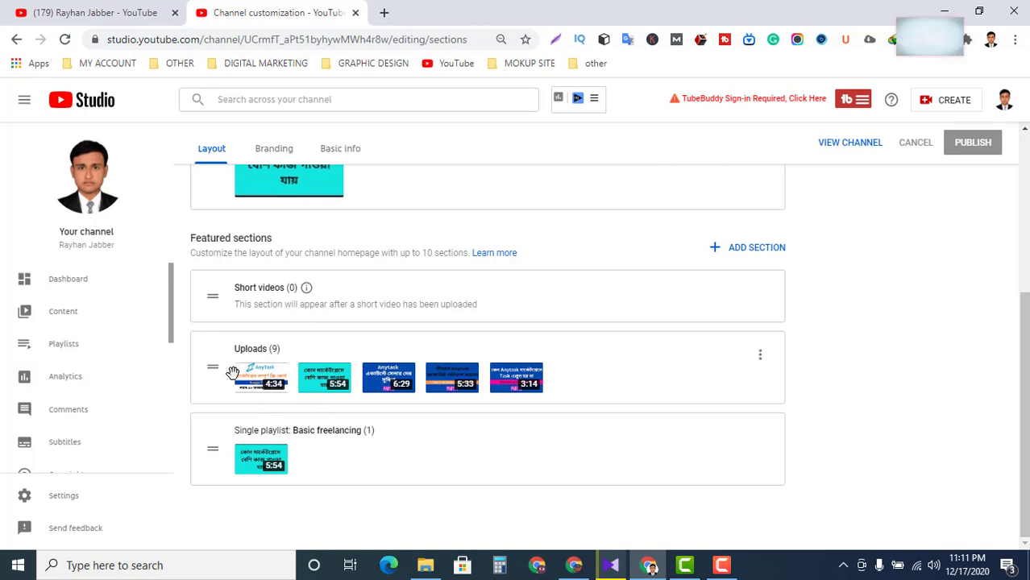
pyautogui.scroll(4, 232, 372)
# Step: Look over the channel management sections available in YouTube Studio, from Dashboard down to vidIQ Academy
pyautogui.scroll(-5, 80, 383)
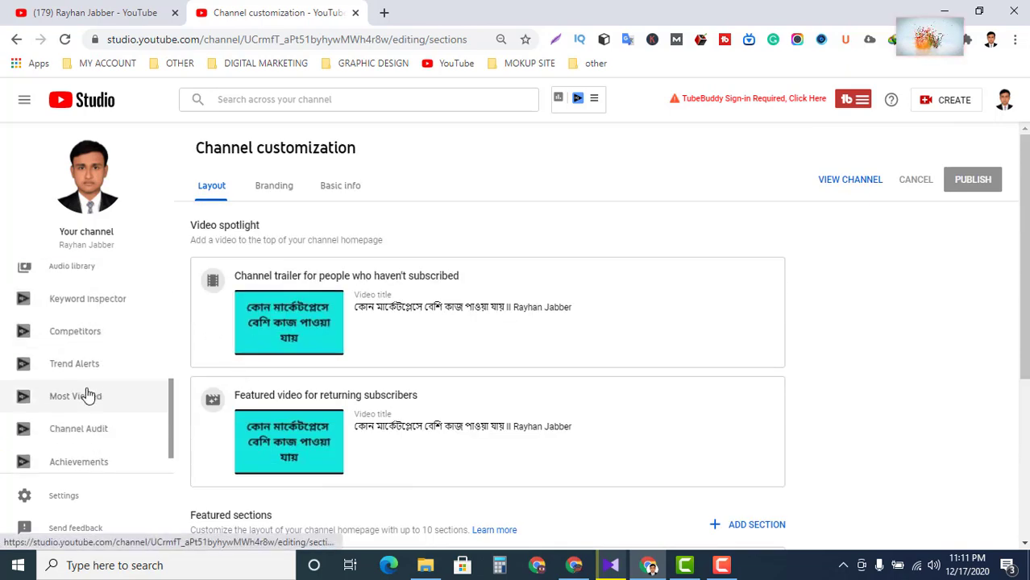
pyautogui.scroll(5, 95, 379)
pyautogui.scroll(-2, 92, 374)
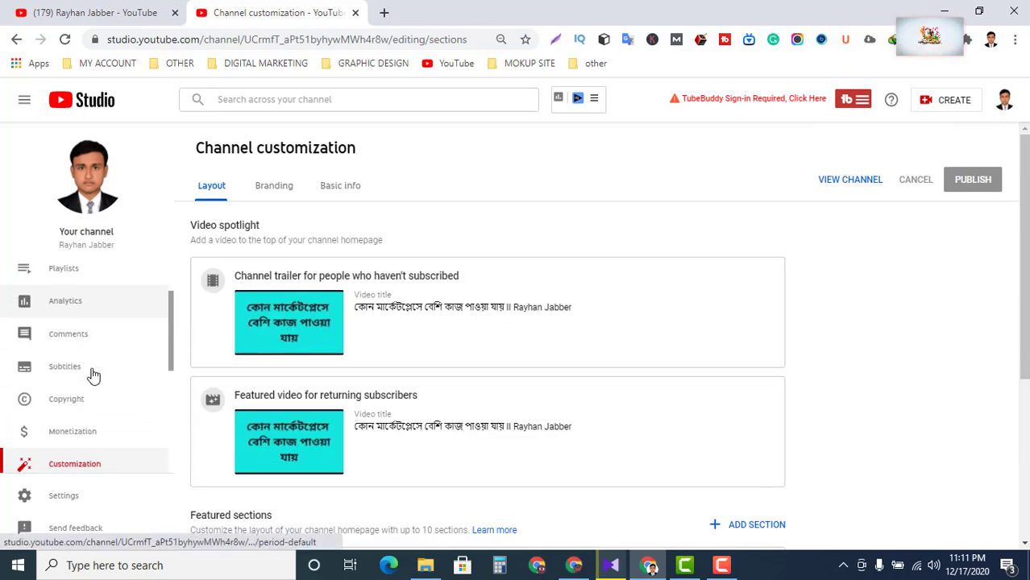
pyautogui.scroll(2, 92, 382)
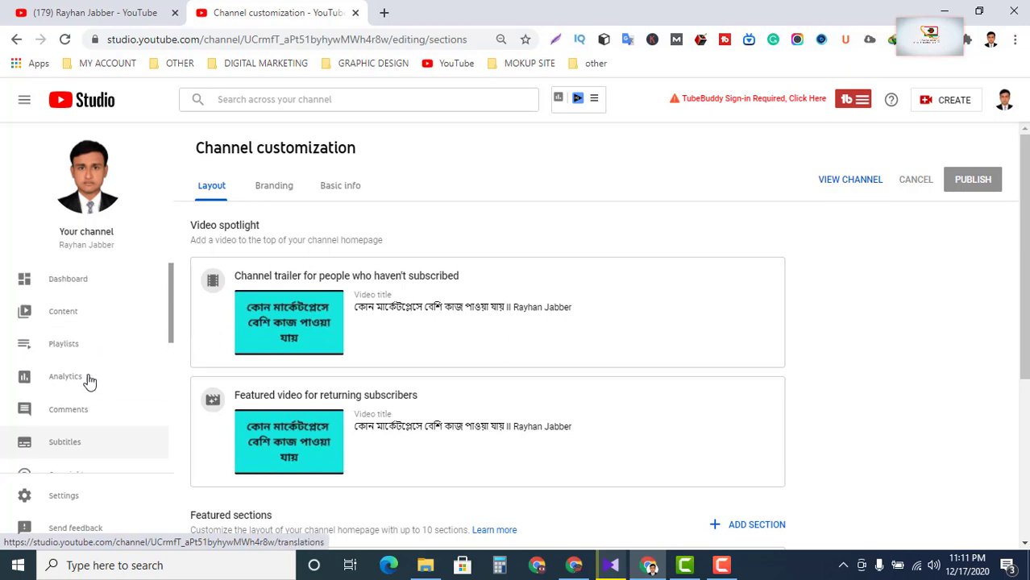
pyautogui.scroll(-2, 71, 395)
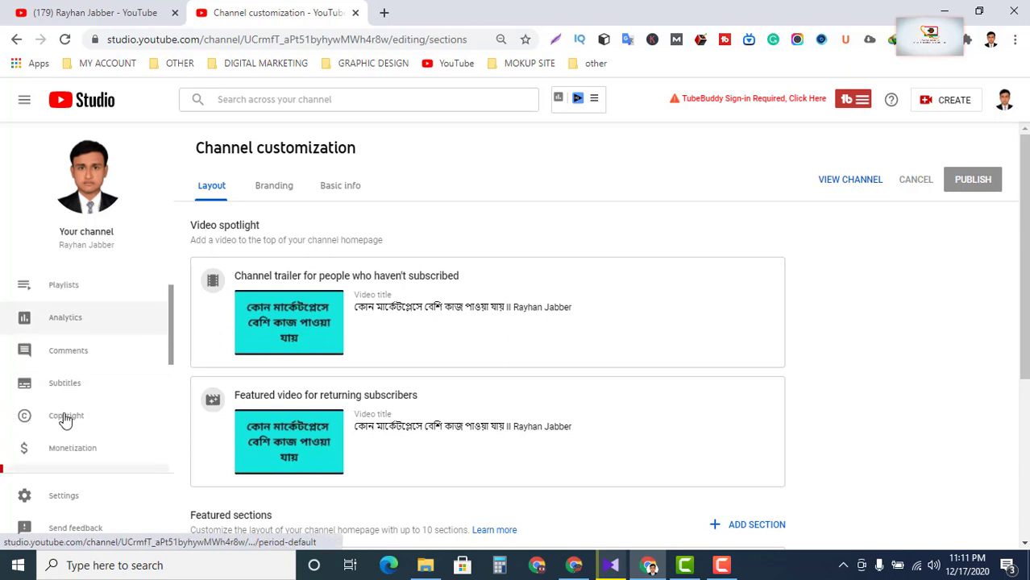
pyautogui.scroll(-3, 67, 417)
pyautogui.scroll(2, 79, 377)
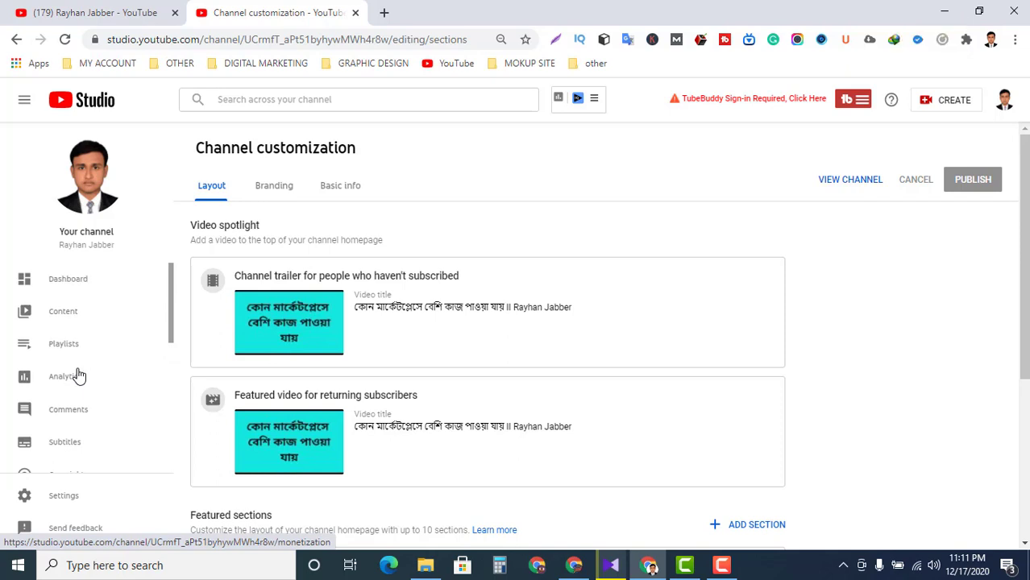
pyautogui.scroll(-2, 78, 375)
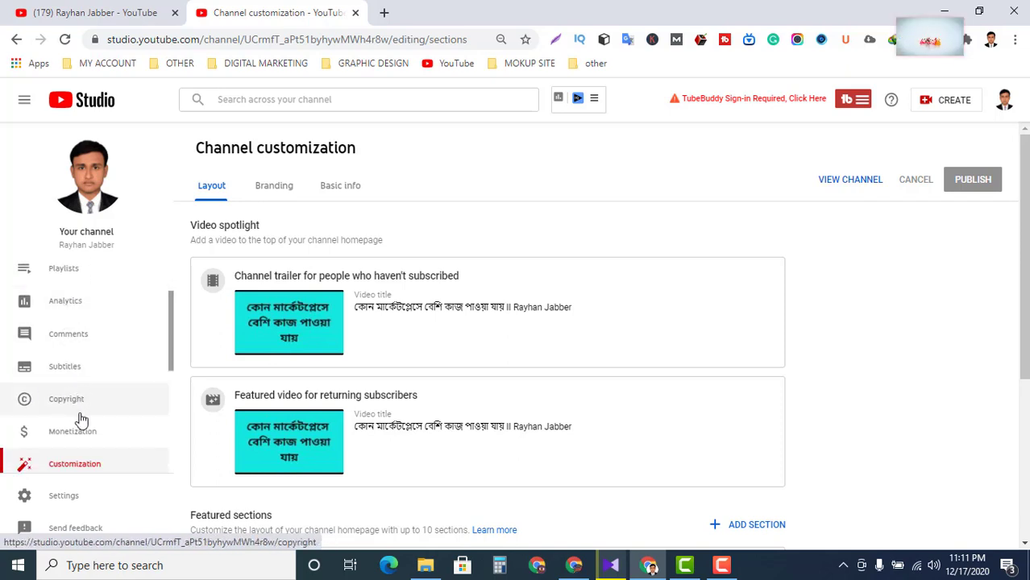
pyautogui.scroll(-3, 81, 426)
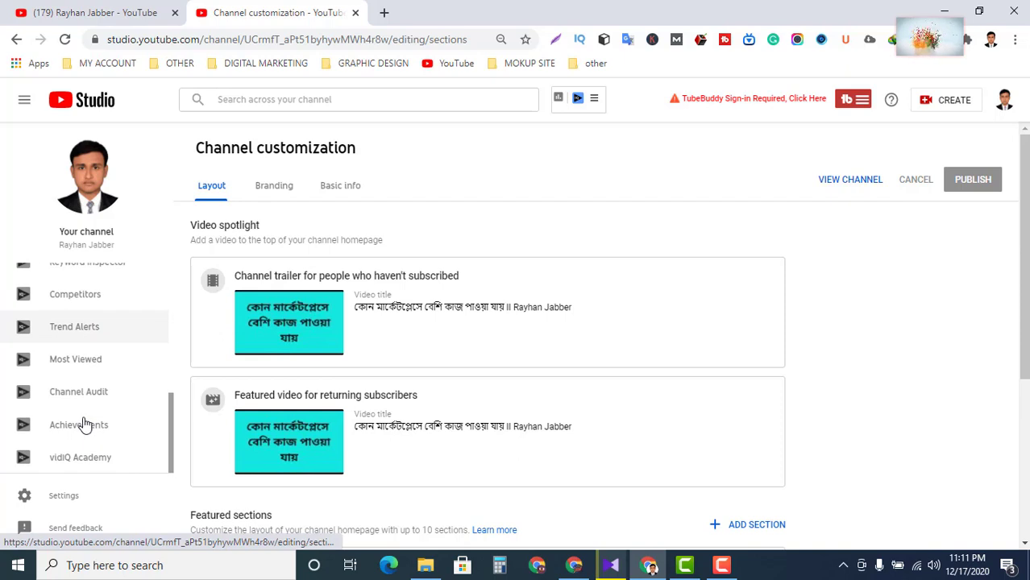
# Step: Open the Studio settings and choose USD — US Dollar as the default currency
pyautogui.click(65, 496)
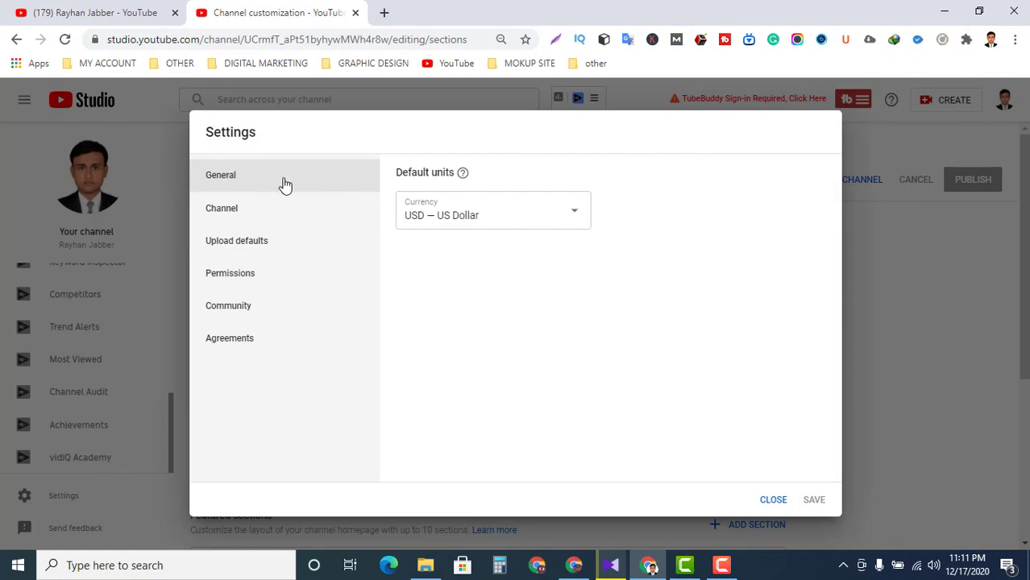
pyautogui.click(501, 219)
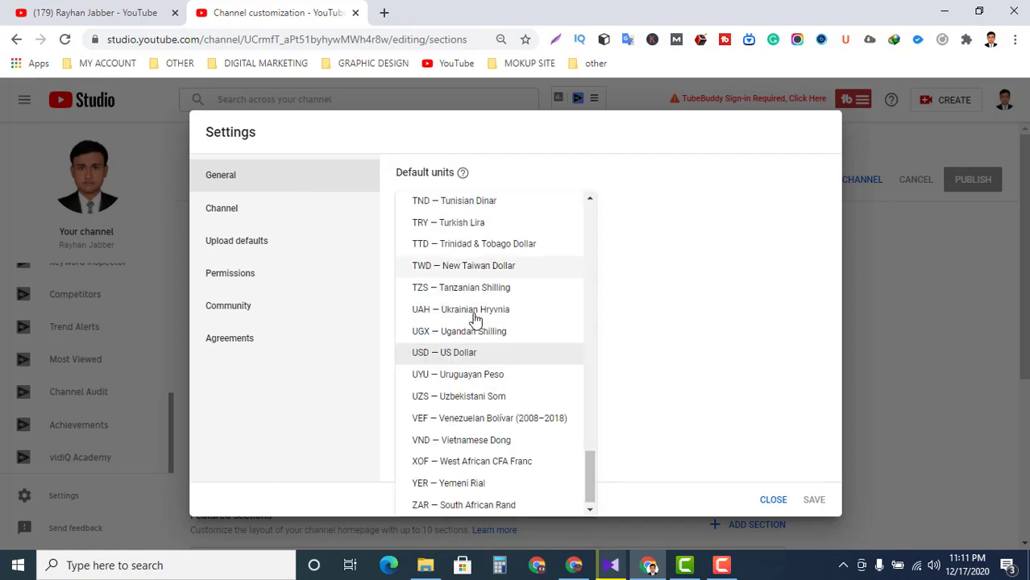
pyautogui.click(435, 358)
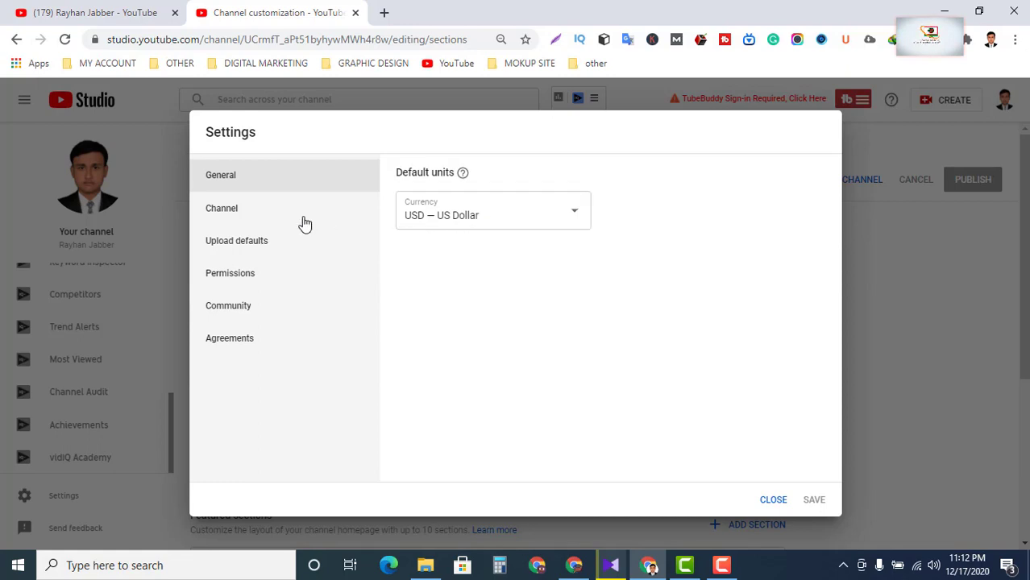
# Step: Set the channel's country of residence to Bangladesh in its basic info and save the settings
pyautogui.click(249, 210)
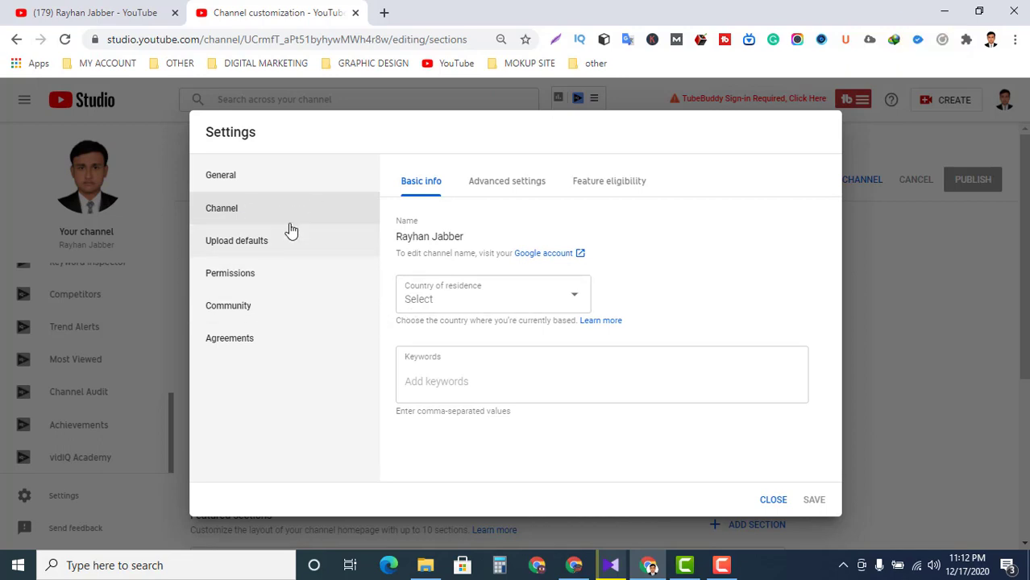
pyautogui.click(473, 295)
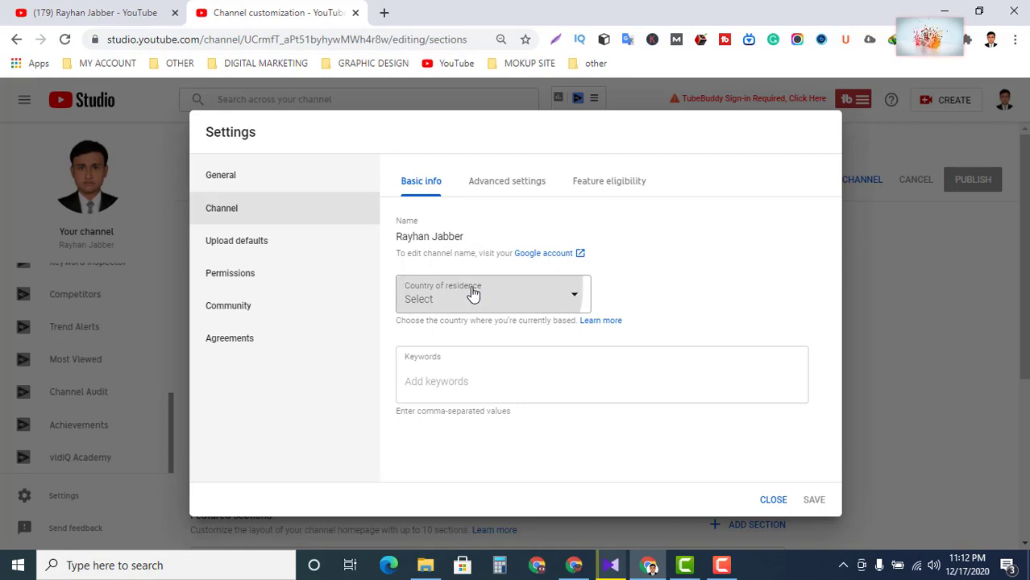
pyautogui.click(473, 295)
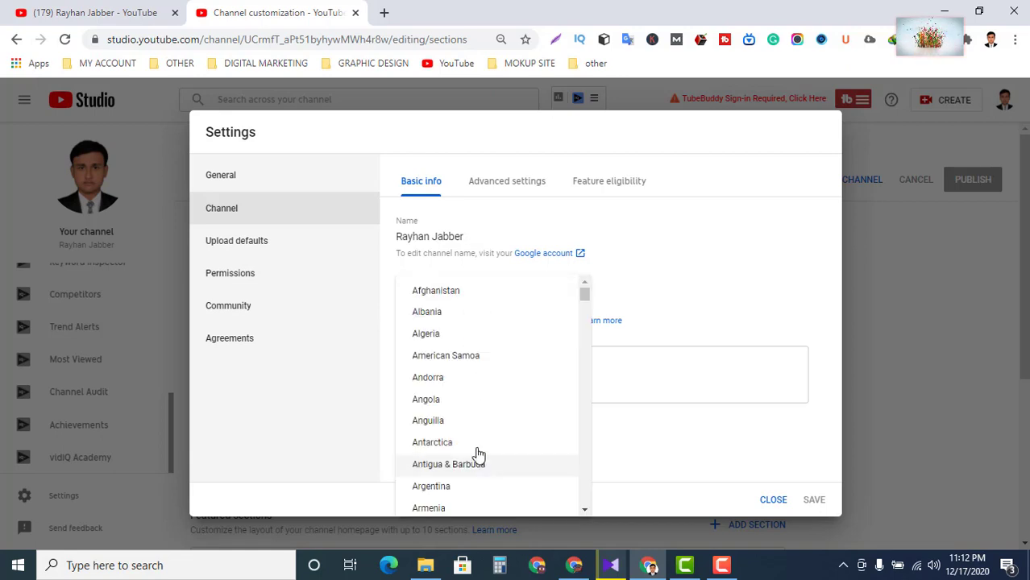
pyautogui.scroll(-5, 455, 338)
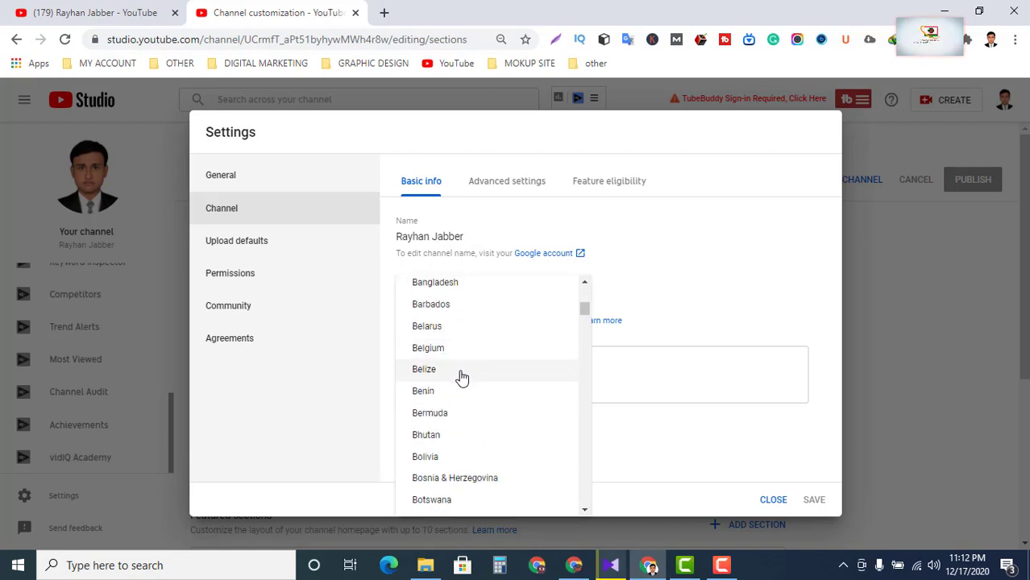
pyautogui.scroll(-4, 471, 395)
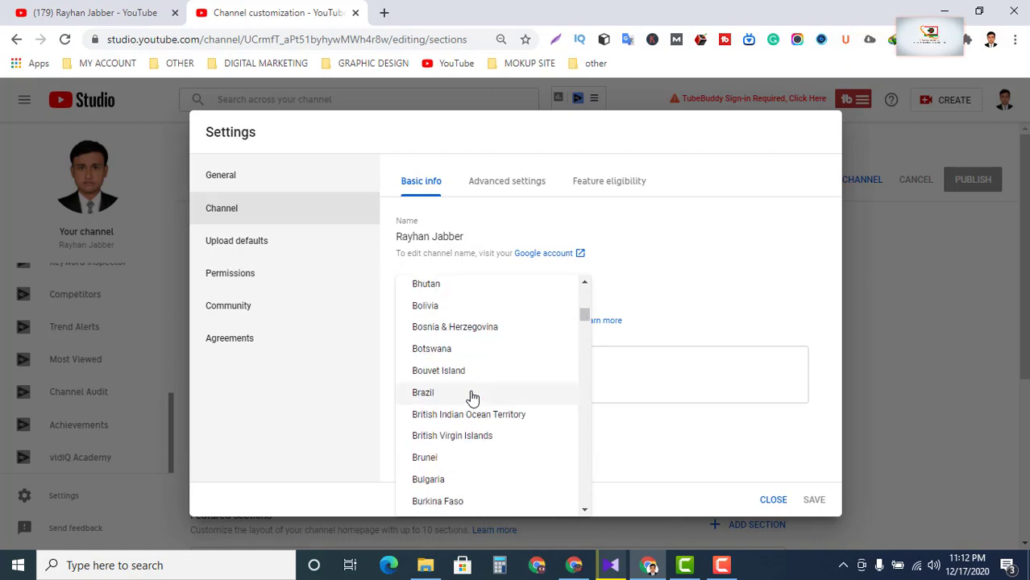
pyautogui.scroll(-3, 471, 396)
pyautogui.scroll(3, 442, 354)
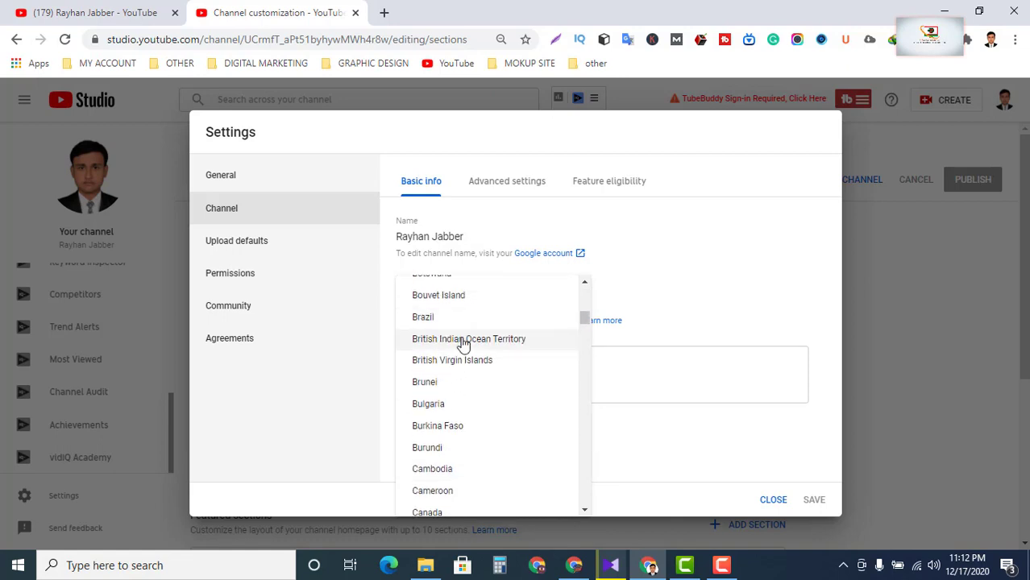
pyautogui.scroll(1, 460, 381)
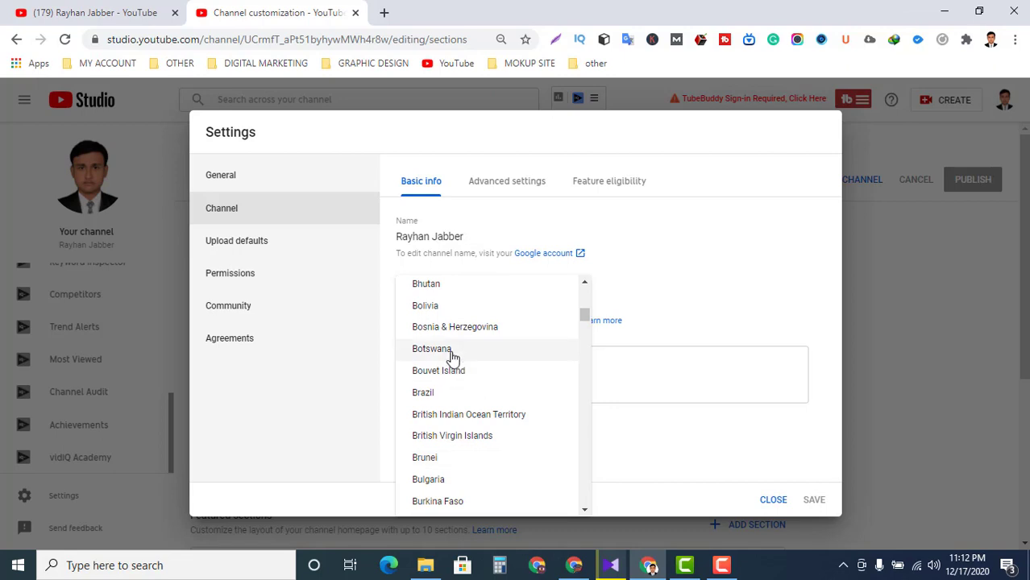
pyautogui.scroll(2, 452, 359)
pyautogui.scroll(1, 452, 358)
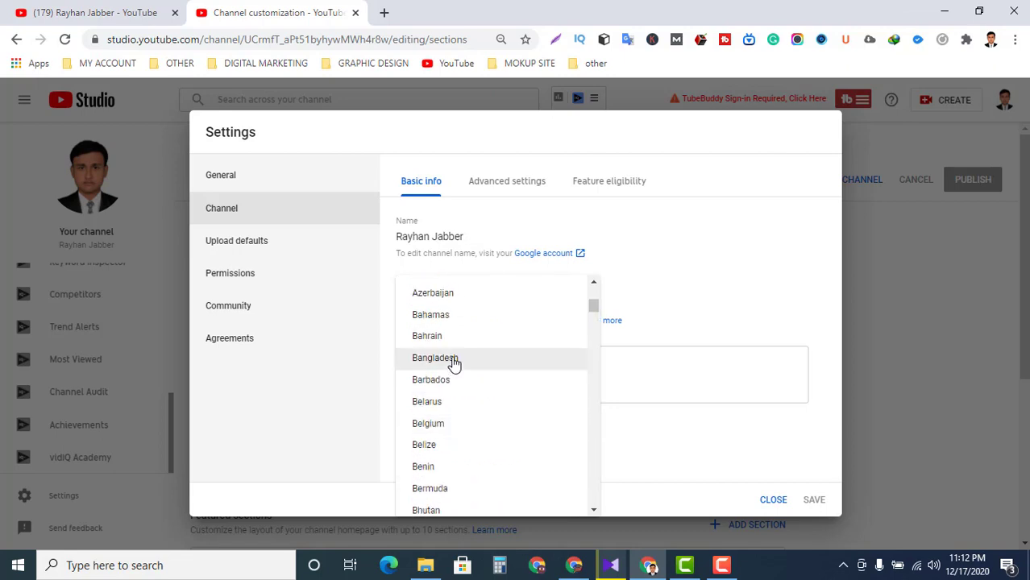
pyautogui.click(453, 364)
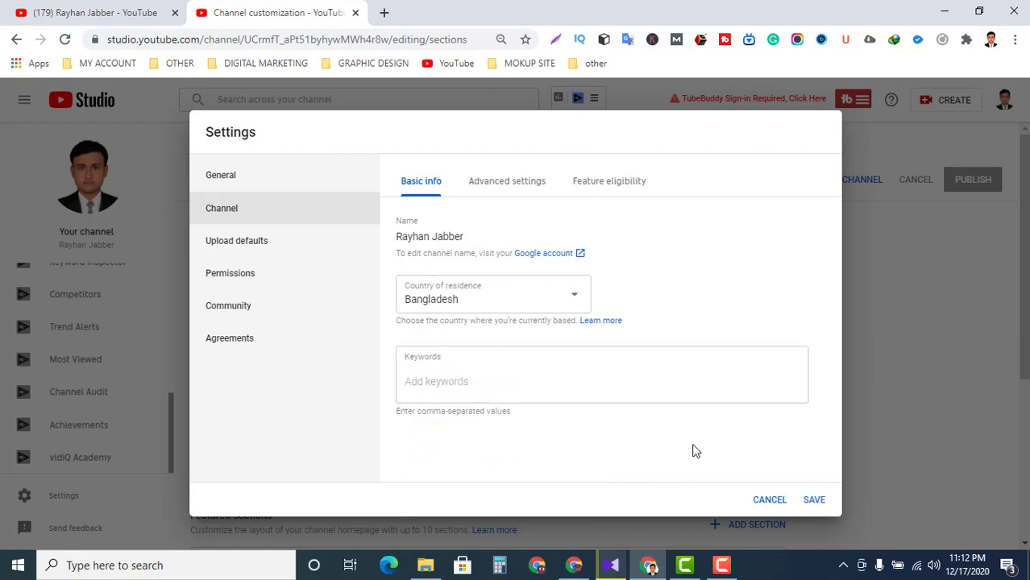
pyautogui.click(813, 500)
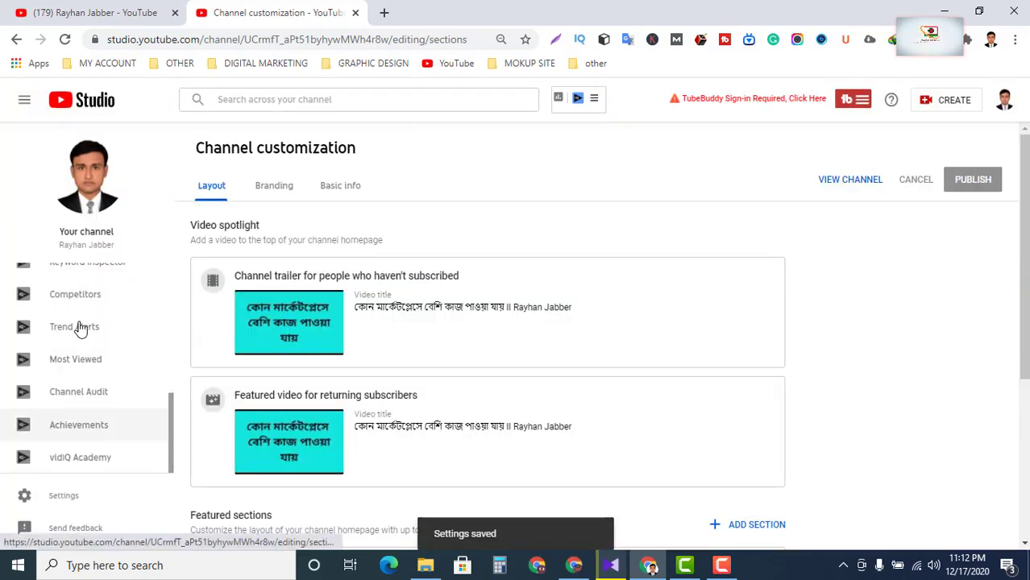
# Step: Open the channel monetization page and examine the subscriber and watch-hour requirements for the YouTube Partner Program
pyautogui.scroll(7, 64, 411)
pyautogui.scroll(-2, 64, 400)
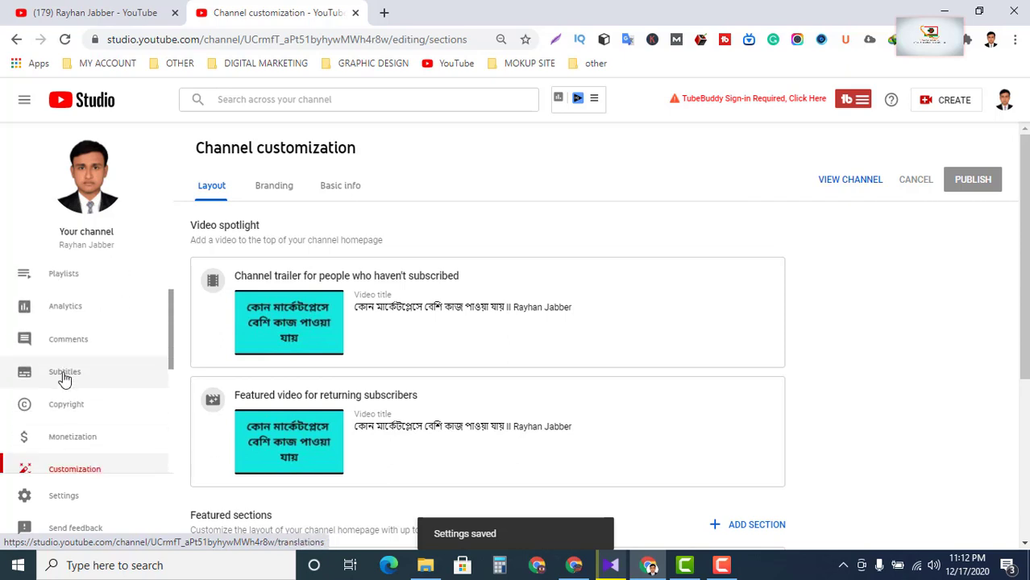
pyautogui.click(71, 432)
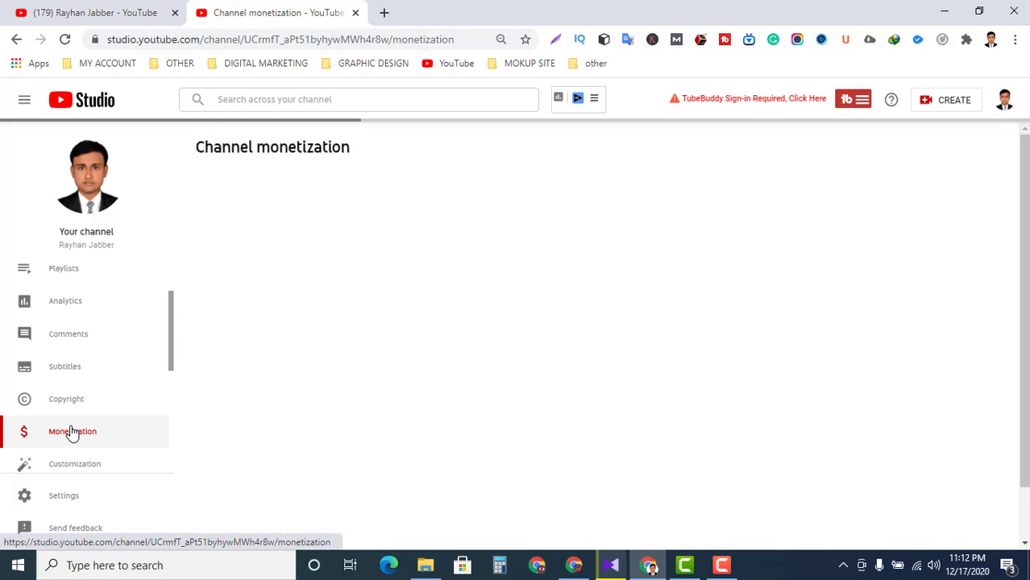
pyautogui.scroll(-1, 547, 424)
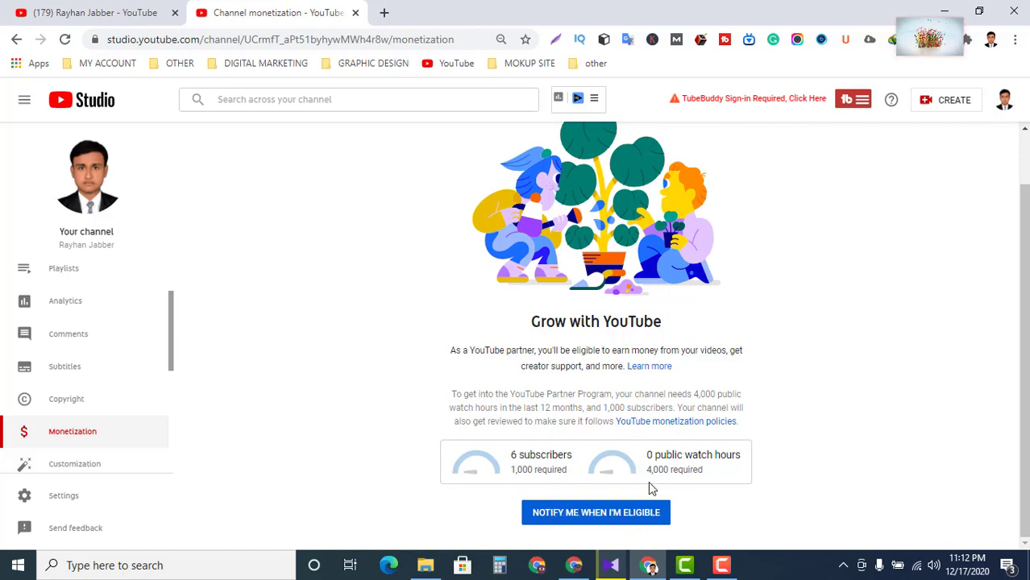
pyautogui.scroll(-2, 64, 457)
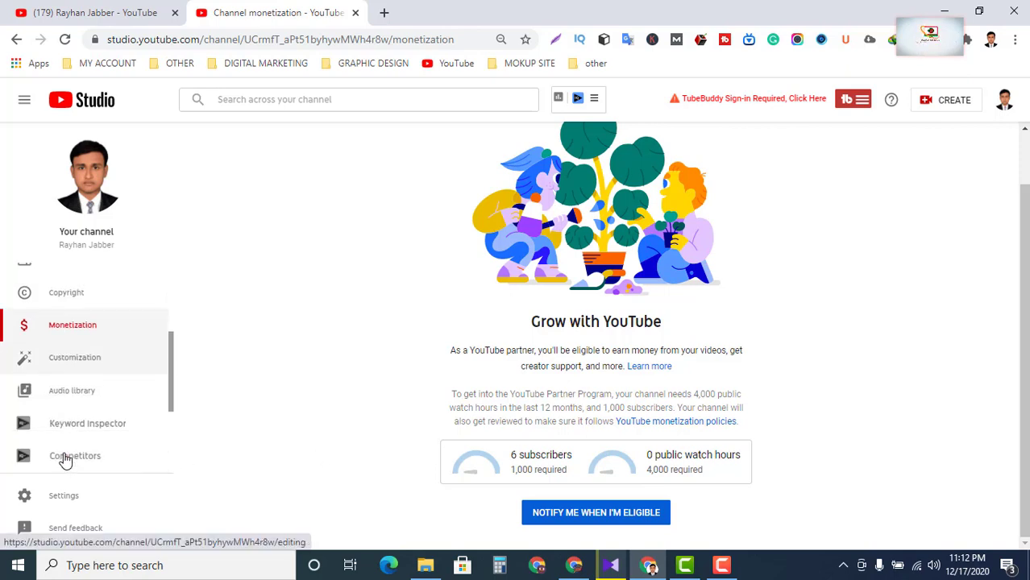
# Step: Open the channel's basic info in the Studio settings and add Freelancing and Outsourcing as channel keywords
pyautogui.click(54, 496)
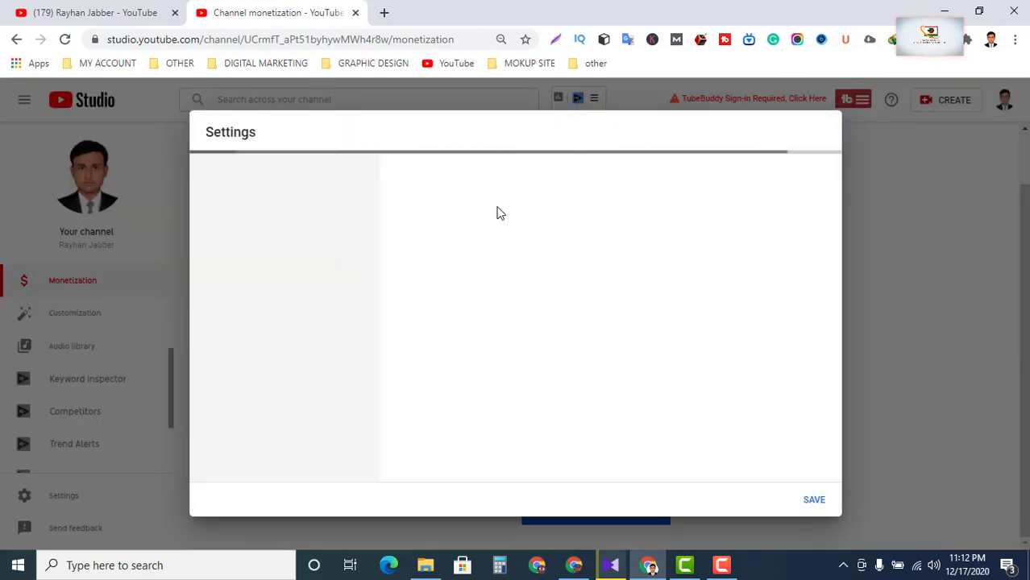
pyautogui.click(284, 212)
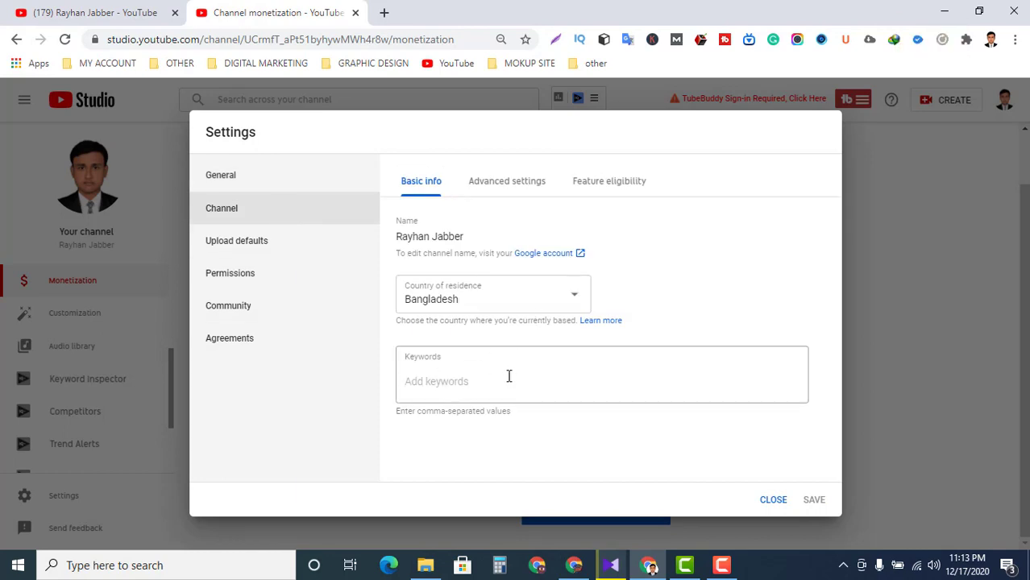
pyautogui.click(429, 383)
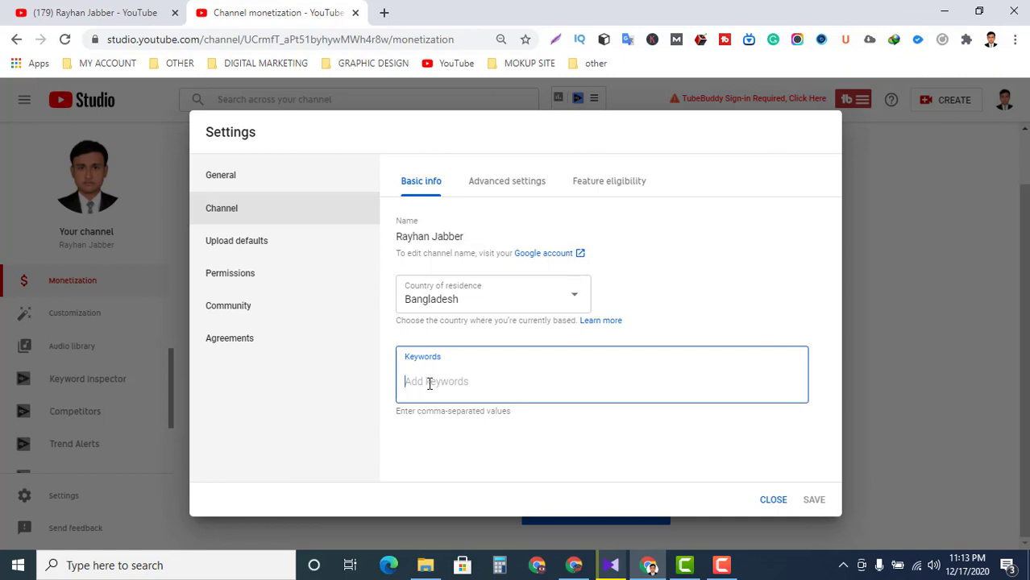
pyautogui.write('Freelancing')
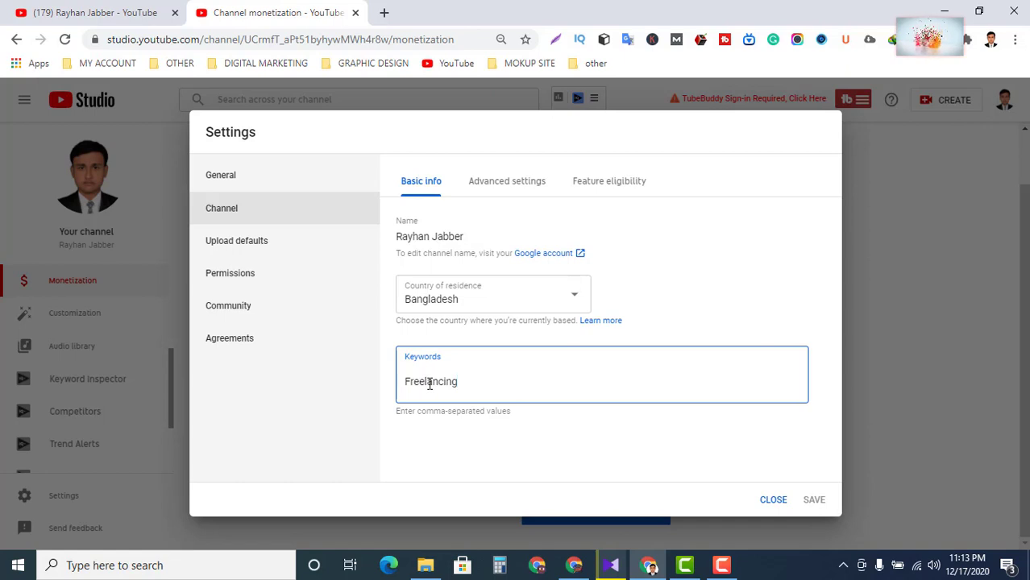
pyautogui.press('Return')
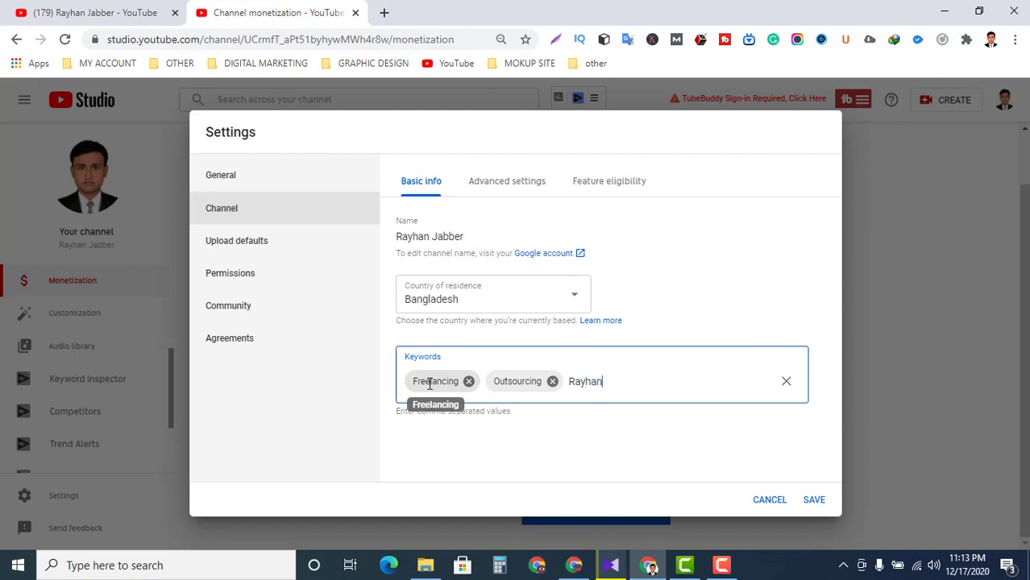
# Step: Add three more channel keywords: the channel owner's full name, "Freelancer" followed by the owner's first name, and Blog
pyautogui.write('Jabber')
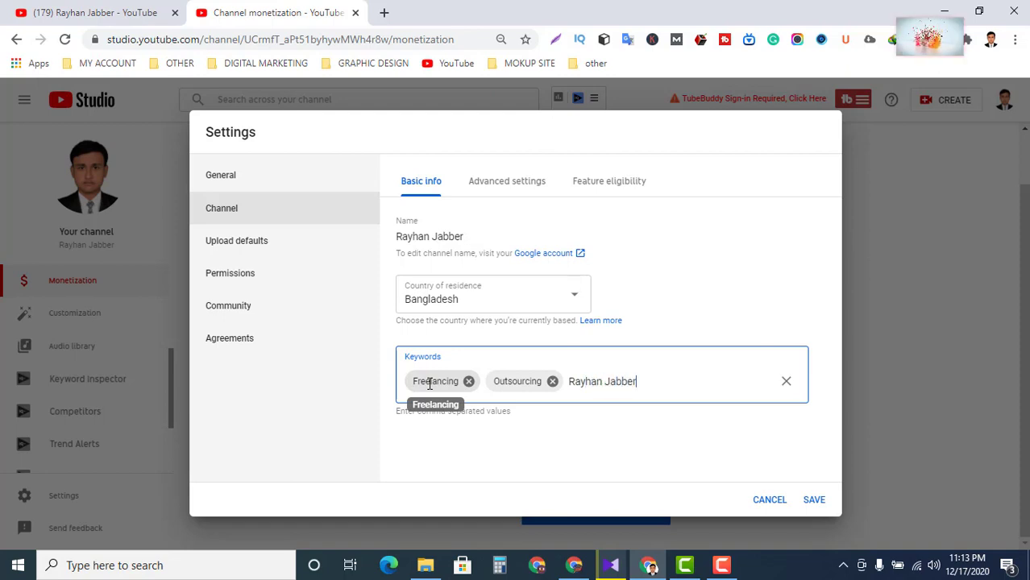
pyautogui.write(',')
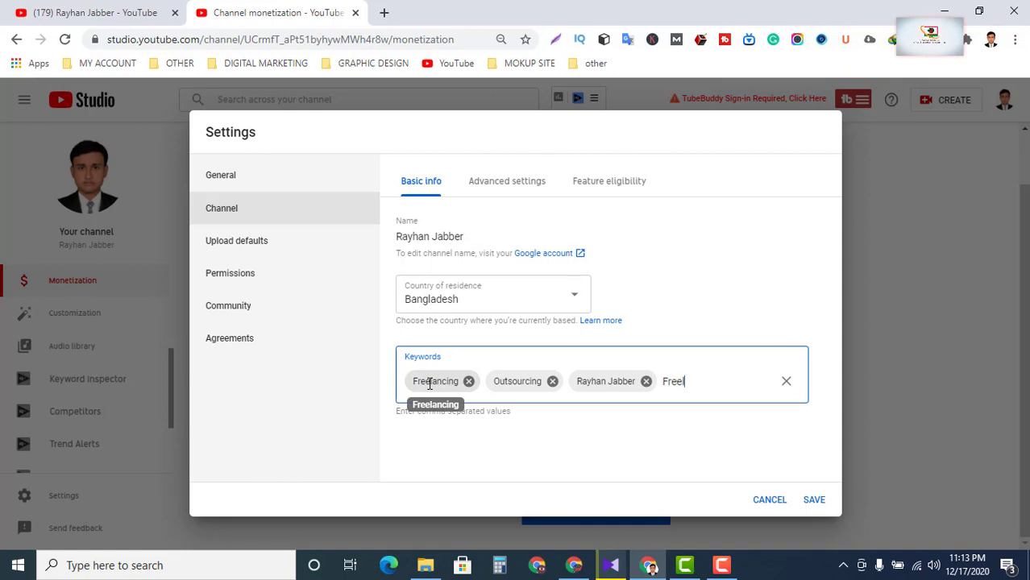
pyautogui.write('Freelancer Rayhan')
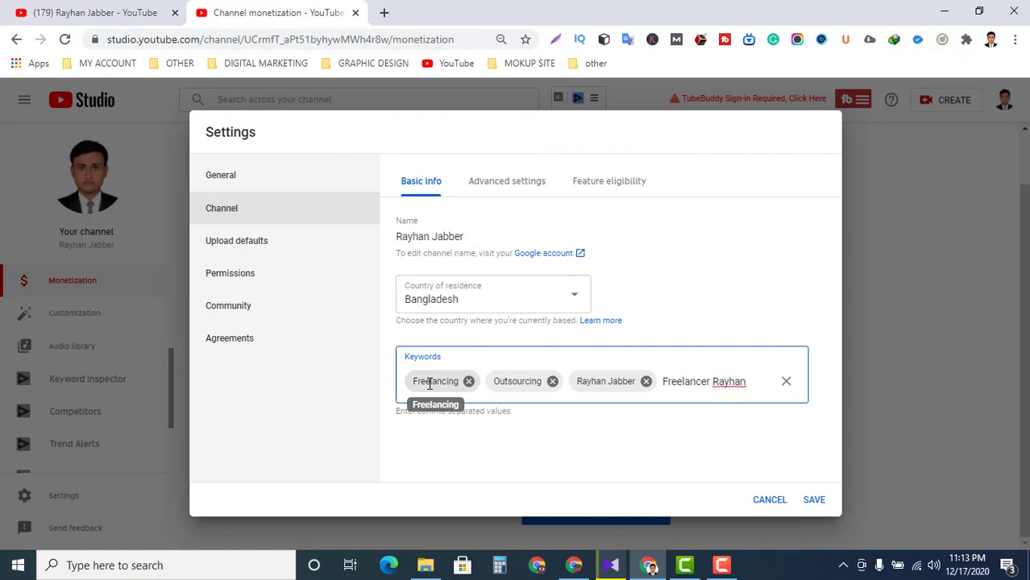
pyautogui.press('Return')
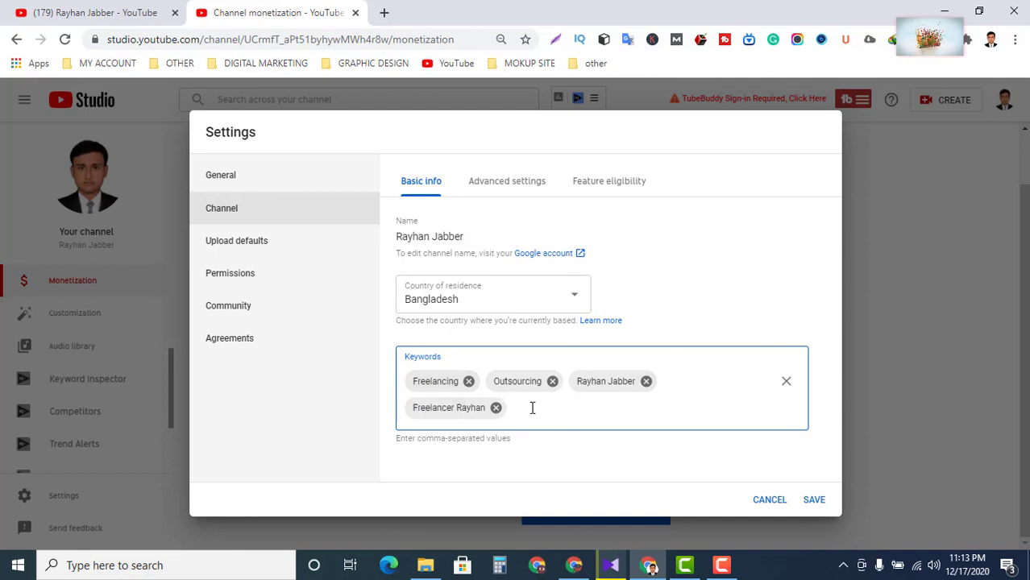
pyautogui.write('Blog')
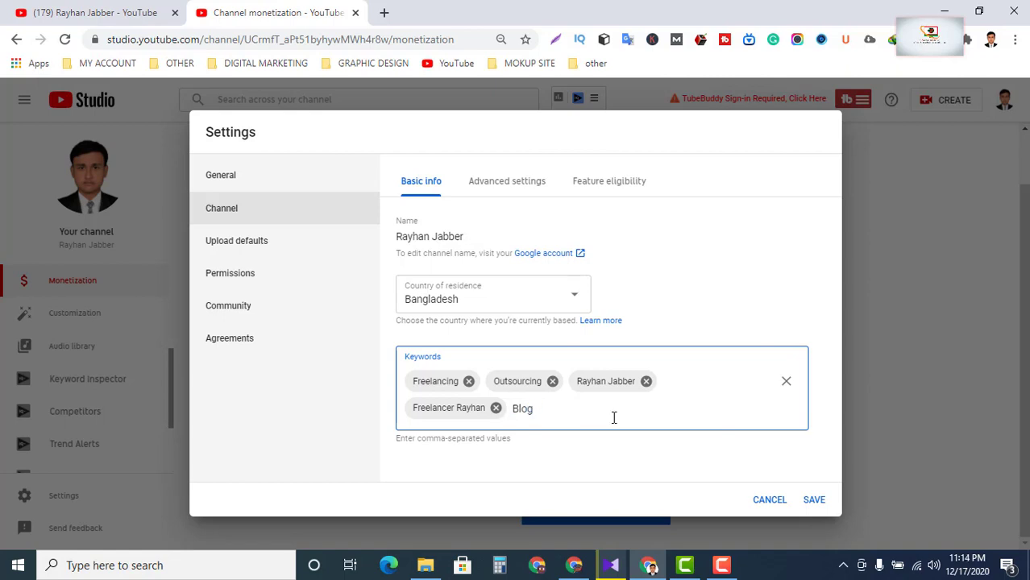
pyautogui.write(',')
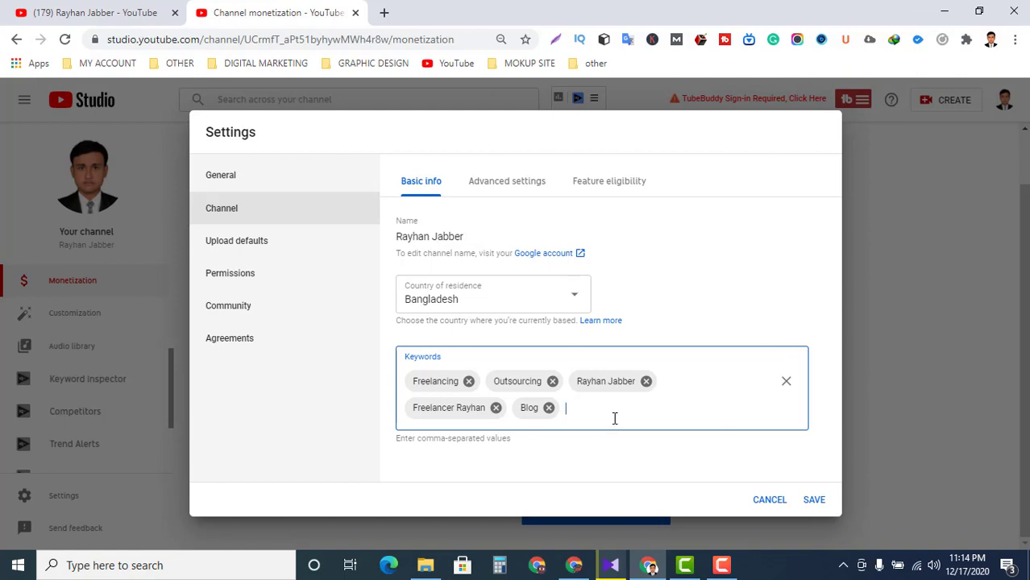
# Step: In the advanced channel settings, set the channel as not made for kids and turn off displaying the number of subscribers
pyautogui.click(518, 191)
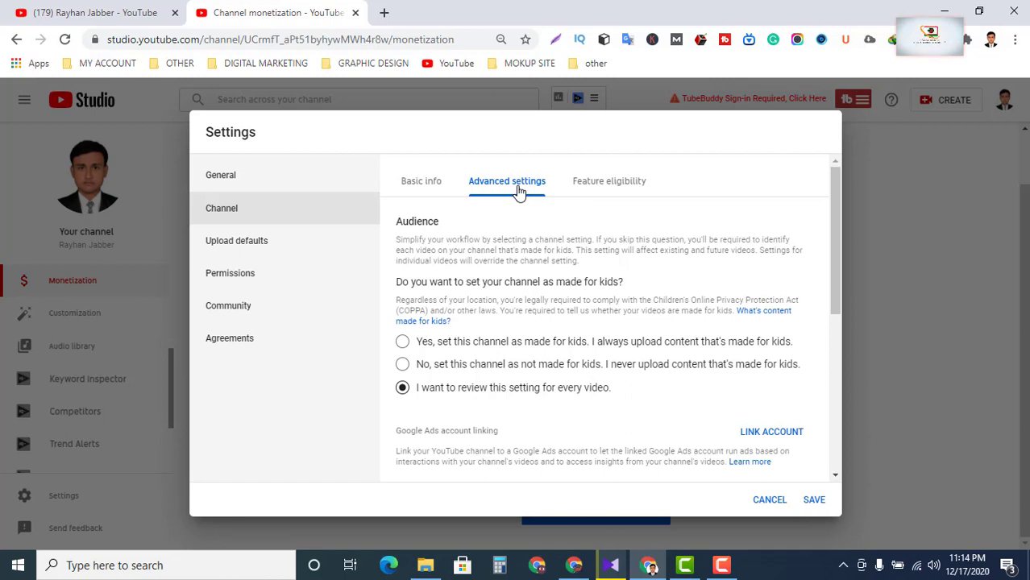
pyautogui.click(403, 364)
pyautogui.scroll(-3, 614, 350)
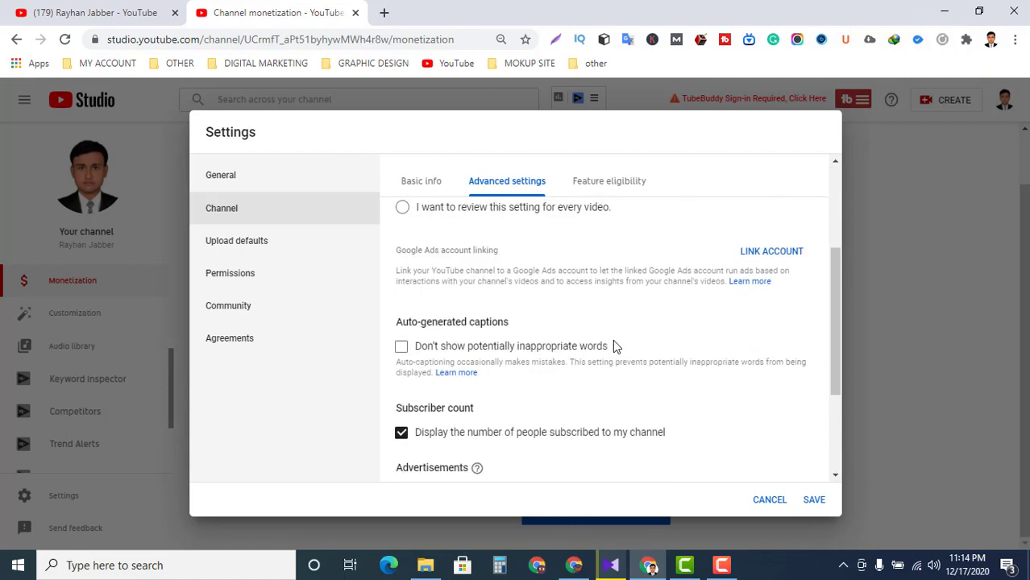
pyautogui.scroll(1, 520, 310)
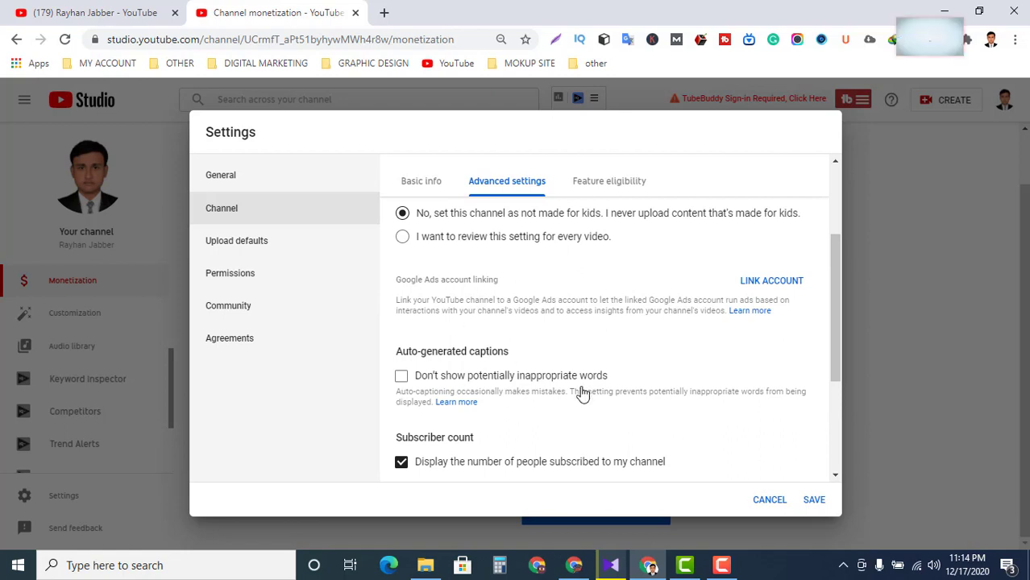
pyautogui.scroll(-2, 528, 386)
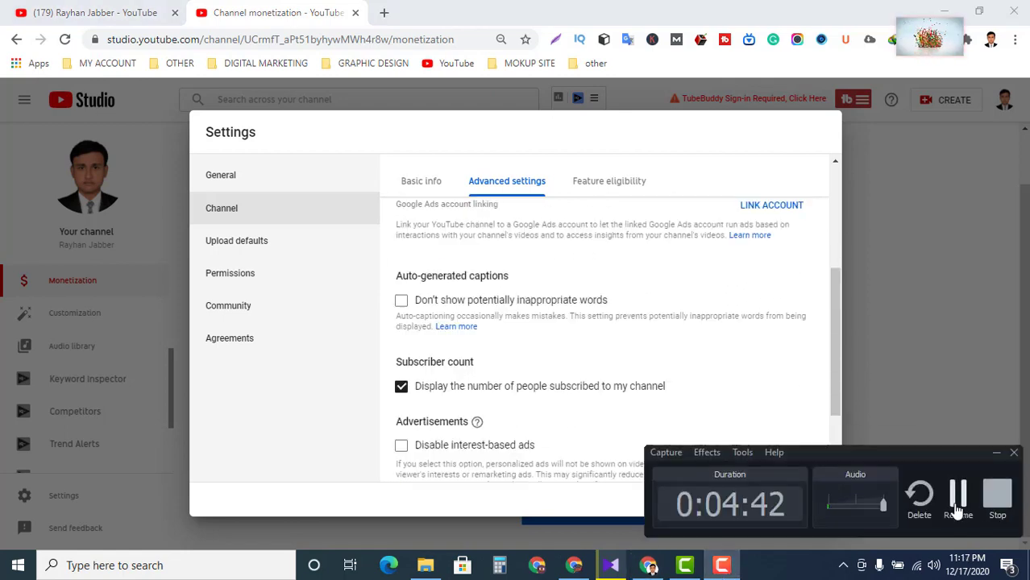
pyautogui.click(957, 507)
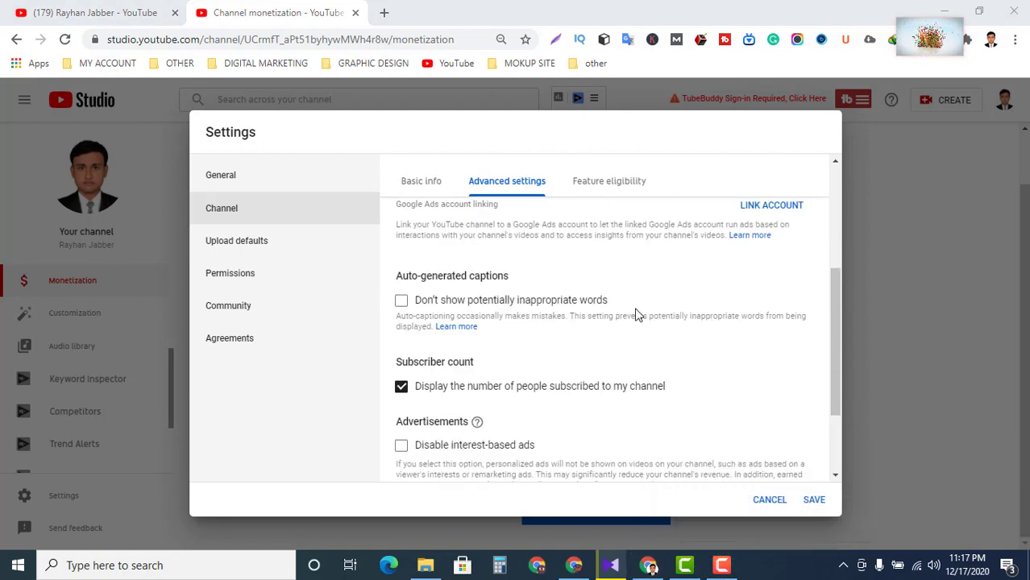
pyautogui.scroll(1, 577, 267)
pyautogui.scroll(-3, 547, 282)
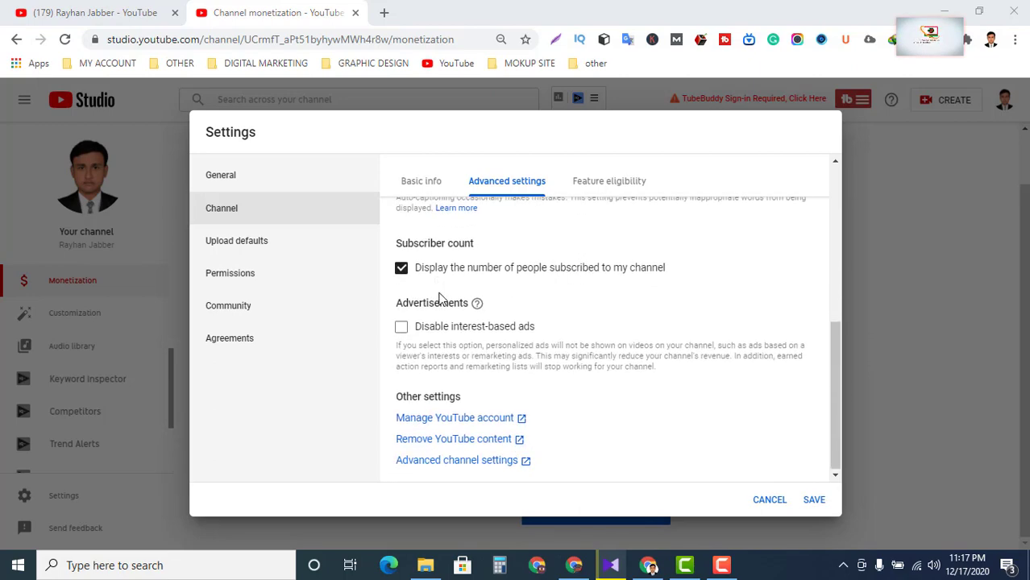
pyautogui.scroll(5, 548, 303)
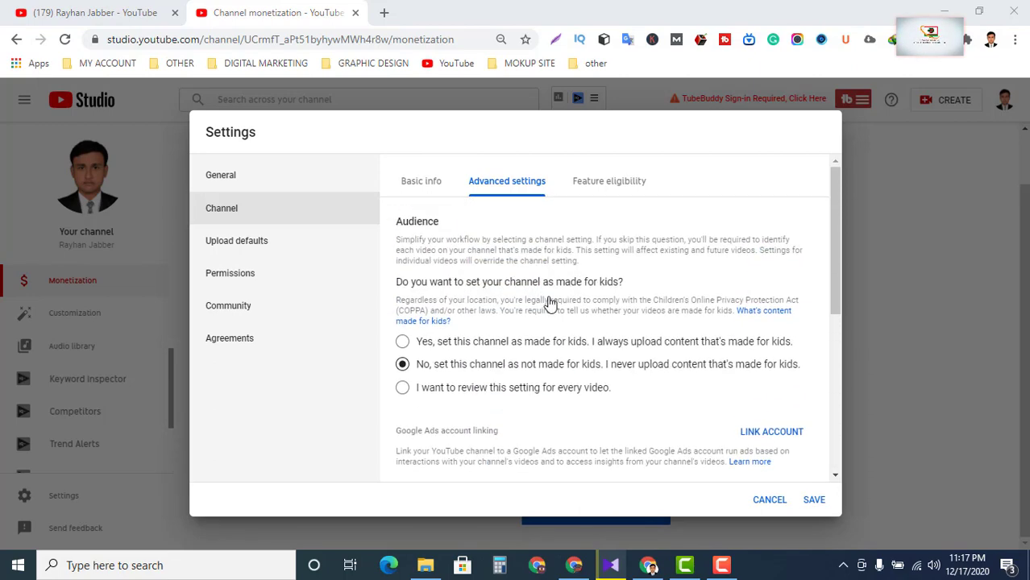
pyautogui.scroll(-5, 553, 301)
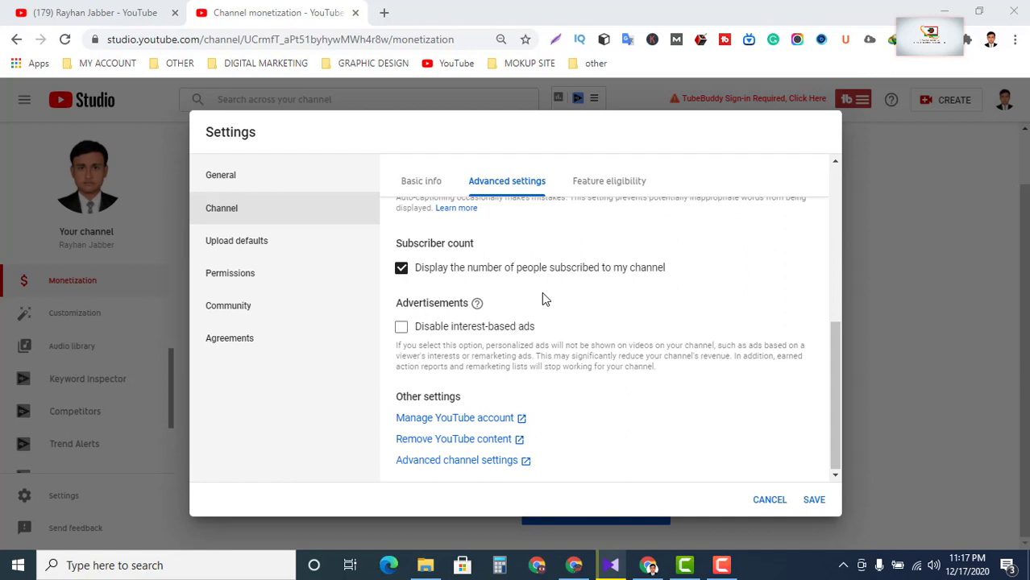
pyautogui.click(401, 269)
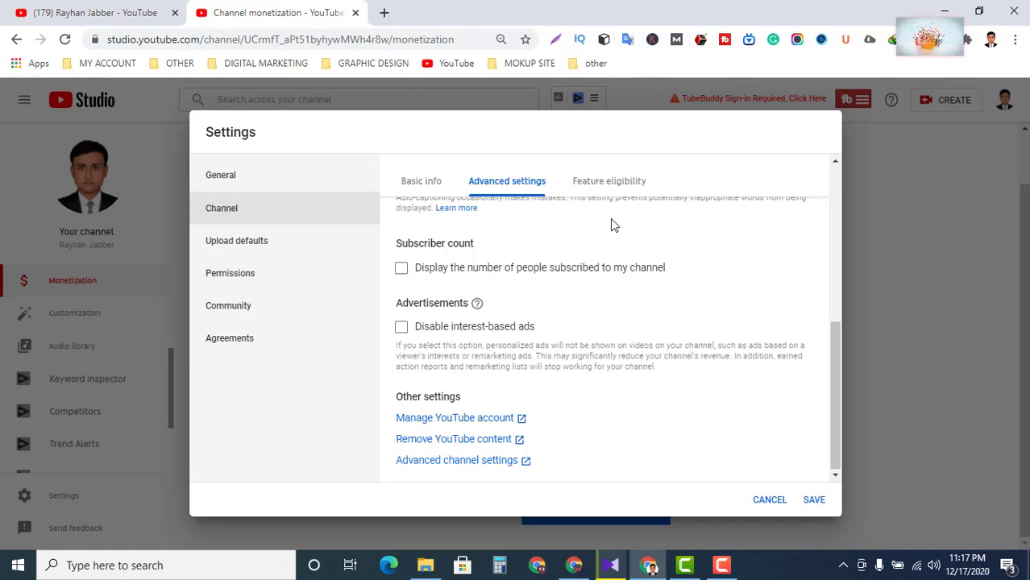
# Step: Review the advanced options for captions, subscriber count and advertisements, and save the channel settings
pyautogui.click(606, 185)
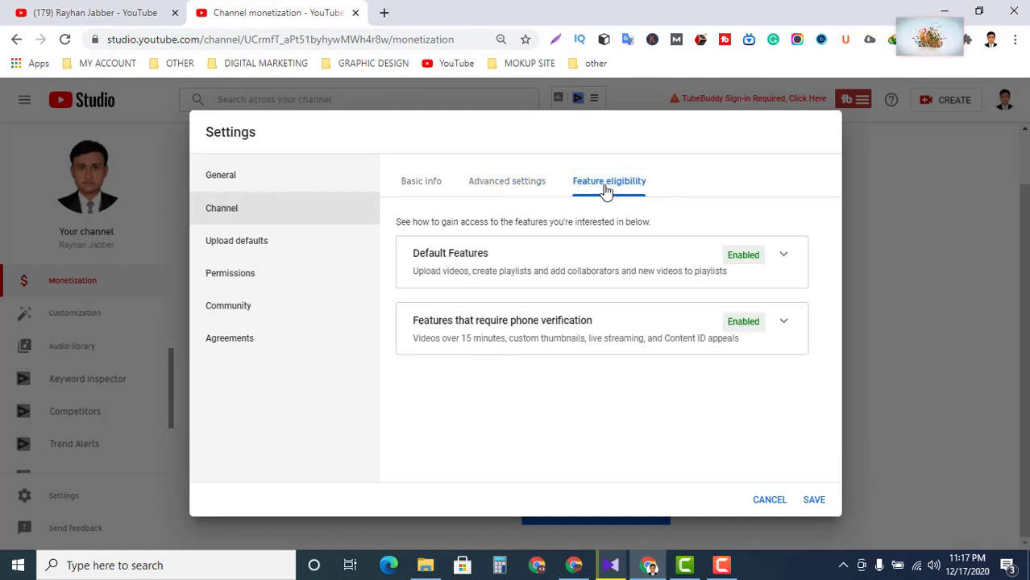
pyautogui.click(533, 184)
pyautogui.scroll(-2, 442, 341)
pyautogui.scroll(-4, 475, 350)
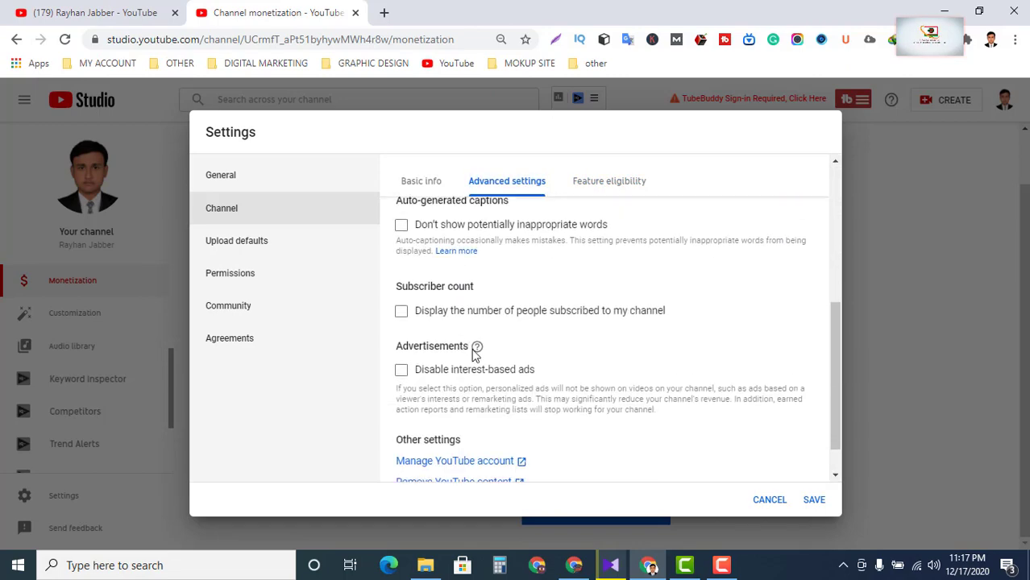
pyautogui.scroll(2, 474, 357)
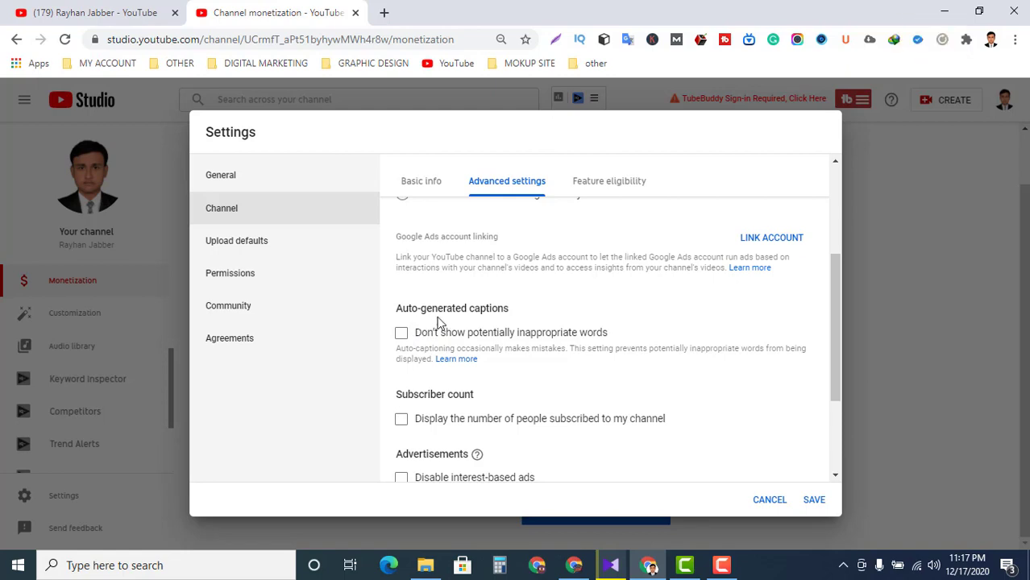
pyautogui.scroll(-1, 475, 345)
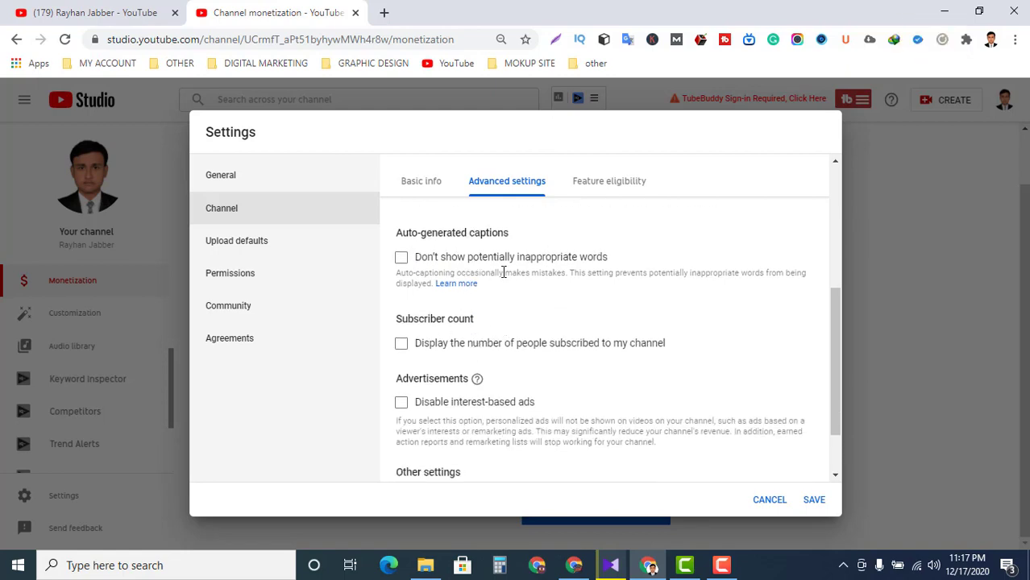
pyautogui.scroll(-1, 479, 338)
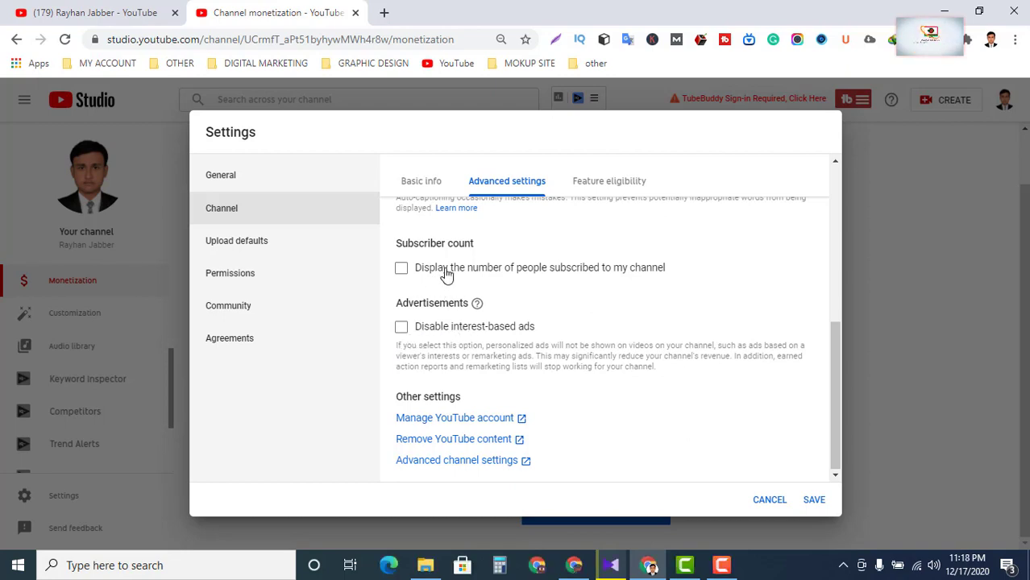
pyautogui.click(813, 501)
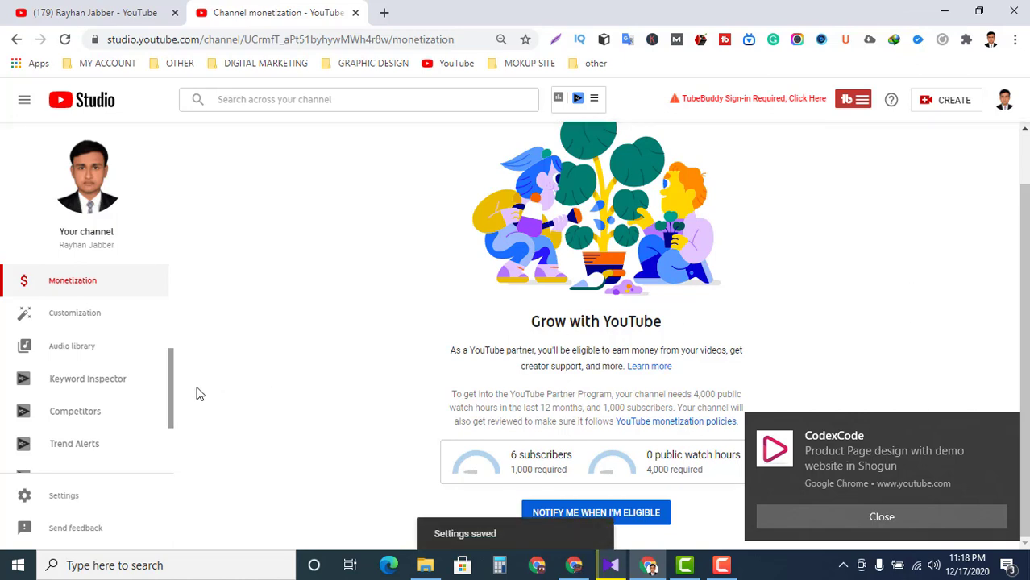
# Step: Reopen the Studio settings and clear the desktop notification covering the dialog through the Windows notification center
pyautogui.scroll(-3, 76, 371)
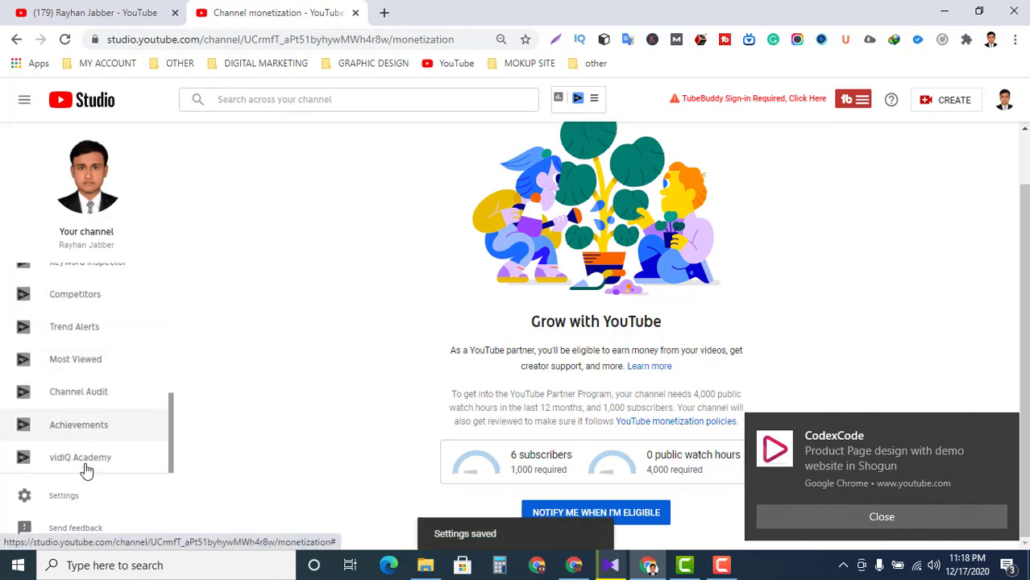
pyautogui.click(76, 498)
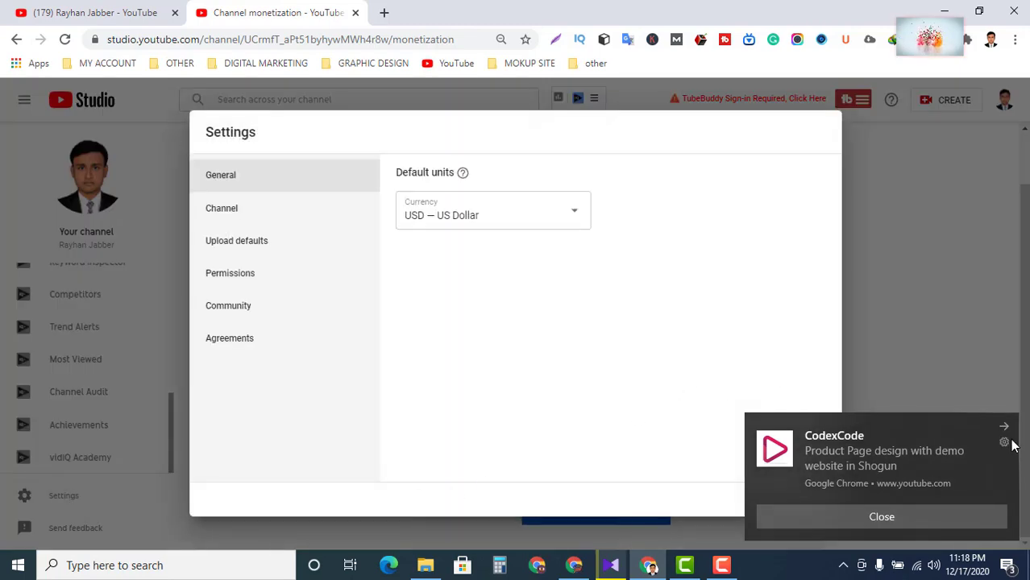
pyautogui.click(1007, 566)
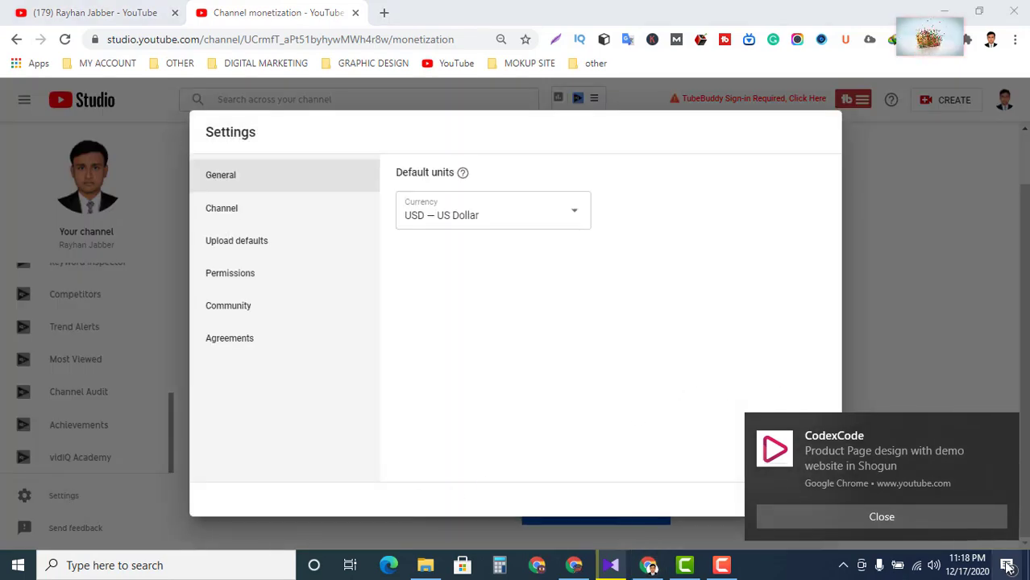
pyautogui.click(1006, 566)
pyautogui.click(1006, 567)
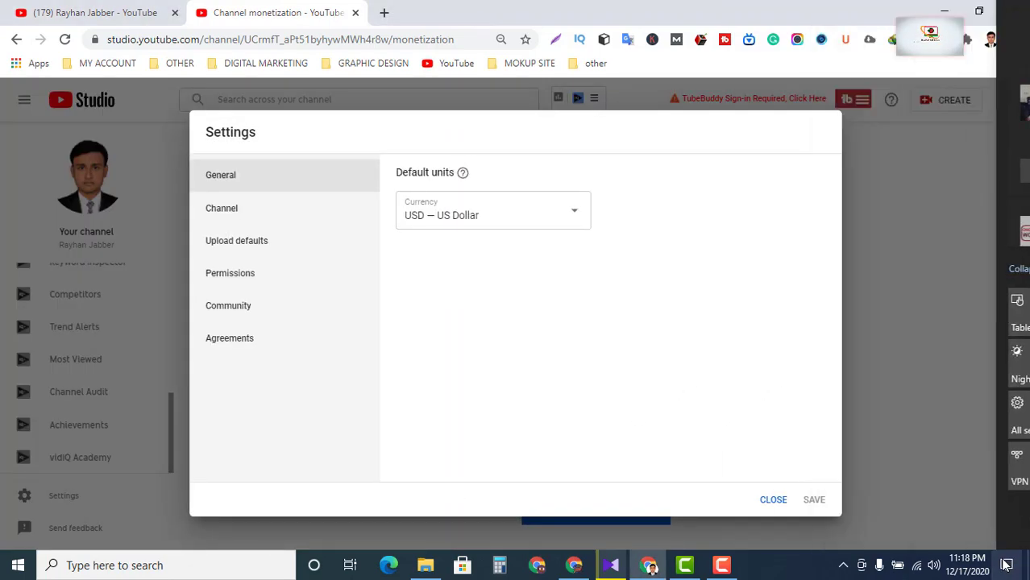
# Step: Examine the channel's feature eligibility, expanding the details of Default Features and Features that require phone verification
pyautogui.click(258, 213)
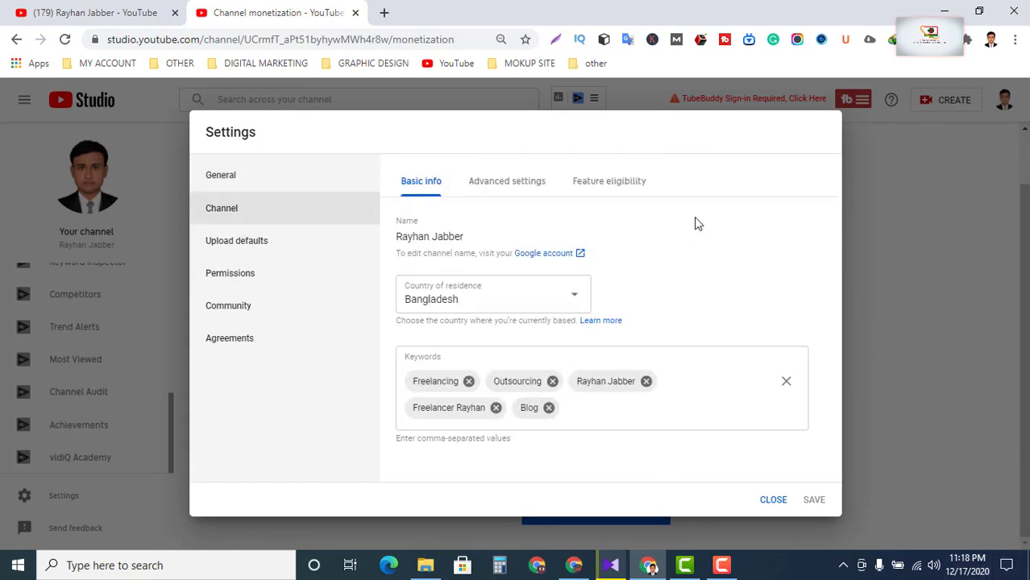
pyautogui.click(579, 193)
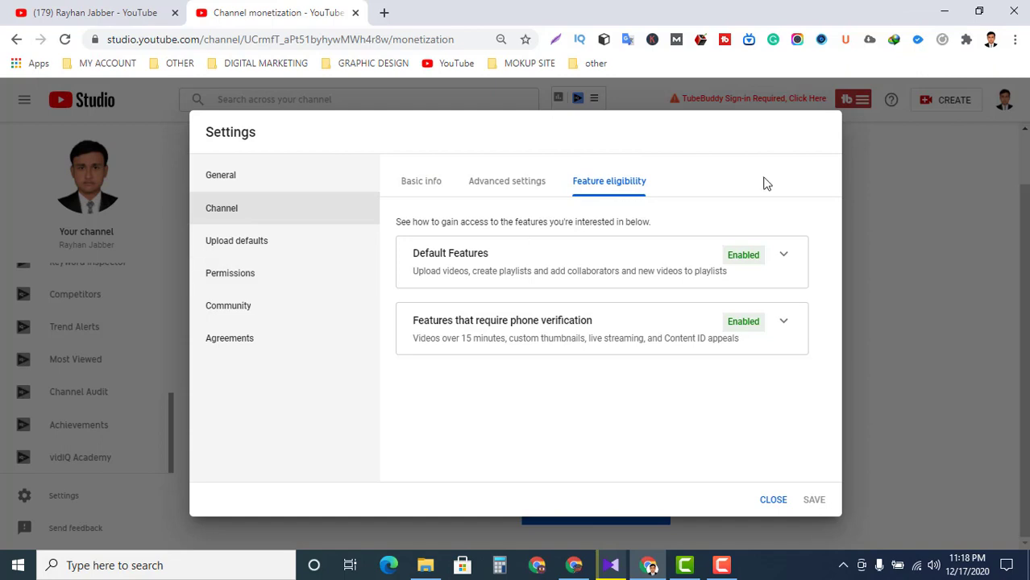
pyautogui.click(782, 256)
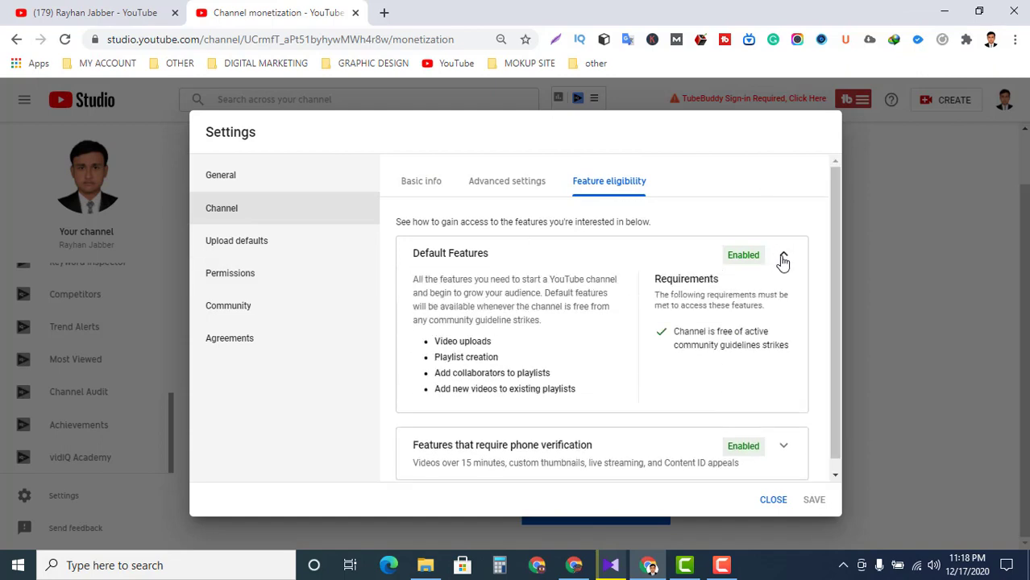
pyautogui.click(783, 259)
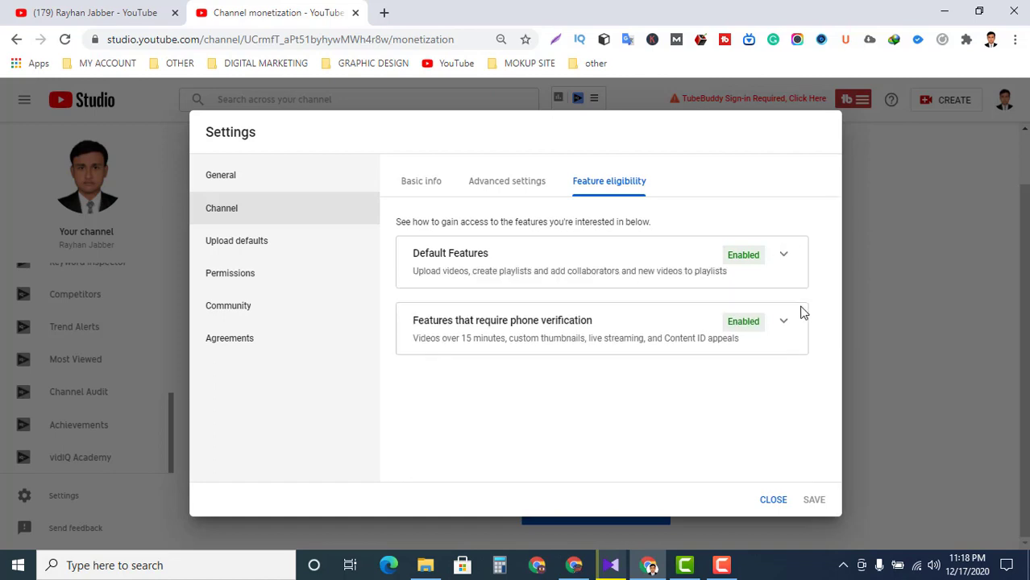
pyautogui.click(780, 327)
pyautogui.click(782, 324)
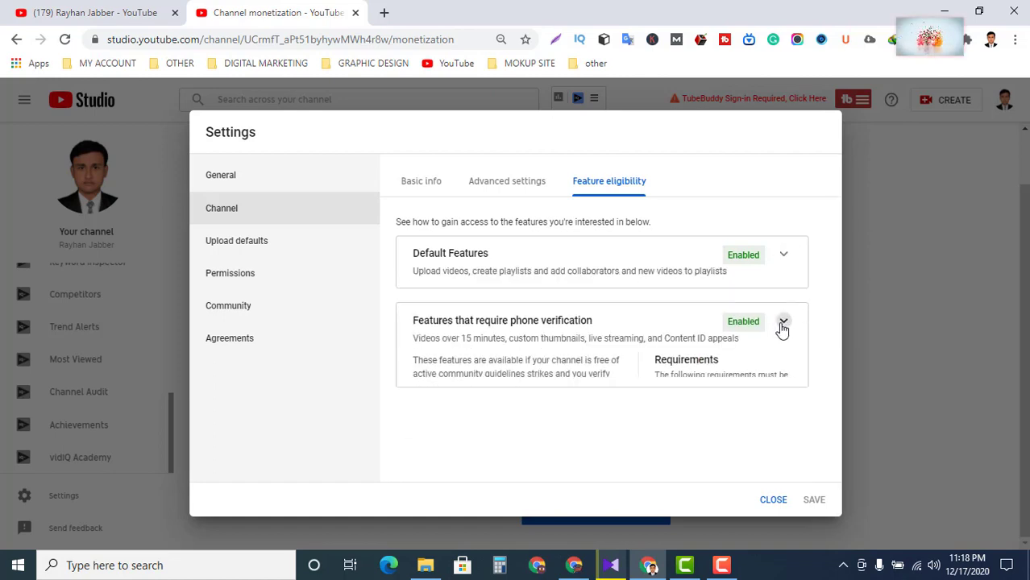
# Step: Examine the basic upload defaults for title, description, visibility and tags
pyautogui.click(251, 241)
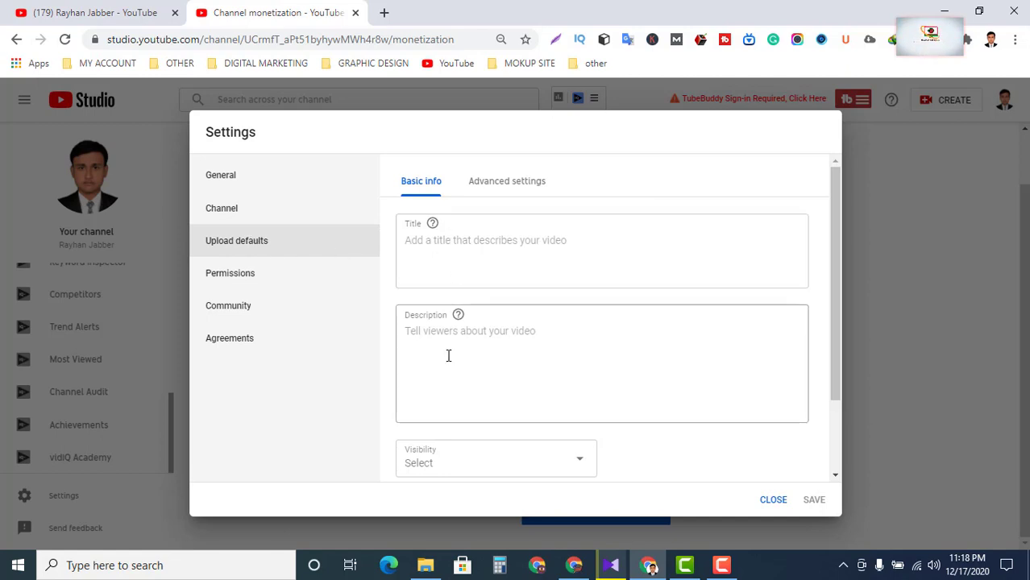
pyautogui.scroll(-1, 448, 356)
pyautogui.scroll(-1, 448, 356)
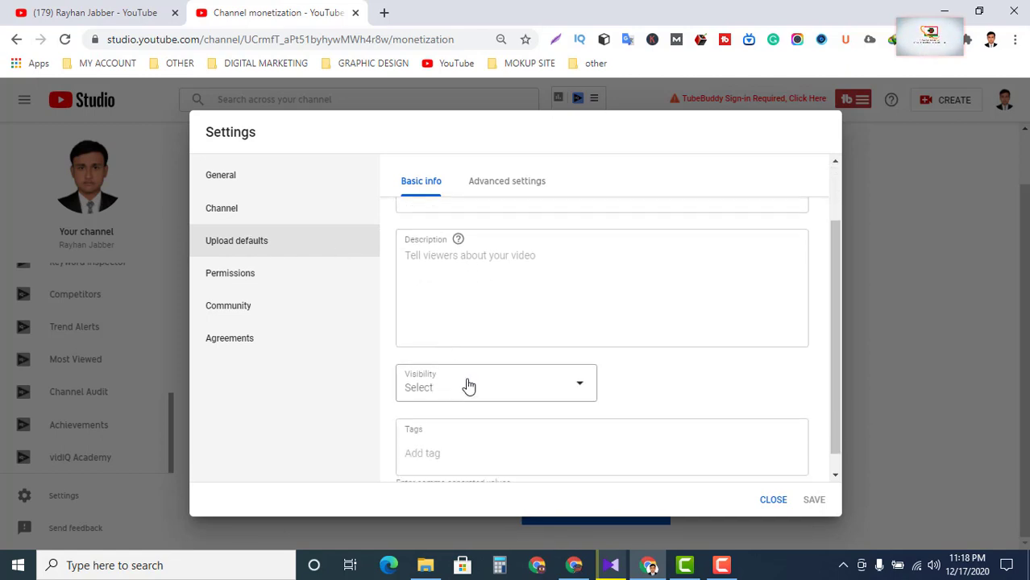
pyautogui.scroll(-1, 468, 387)
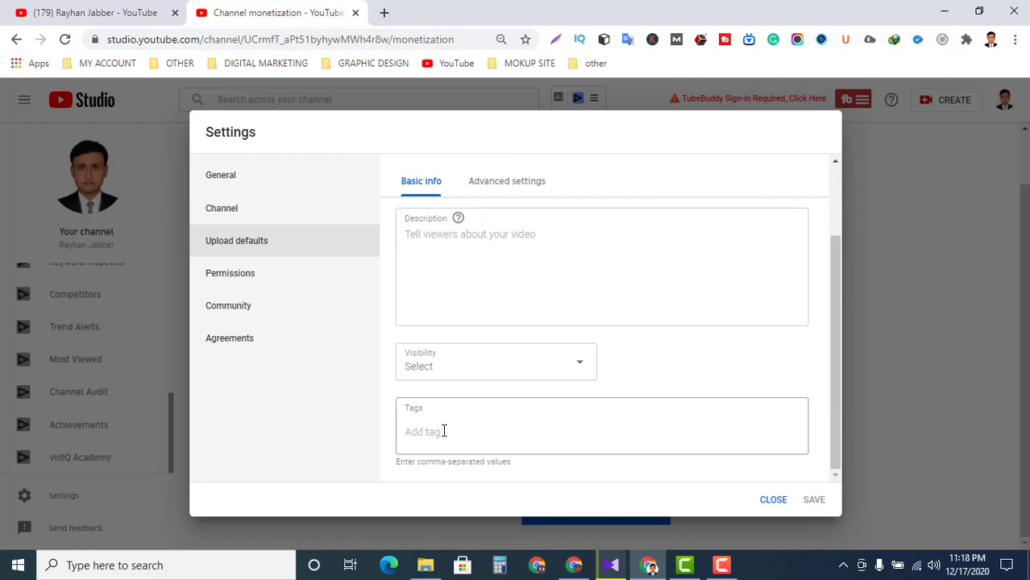
pyautogui.scroll(2, 443, 431)
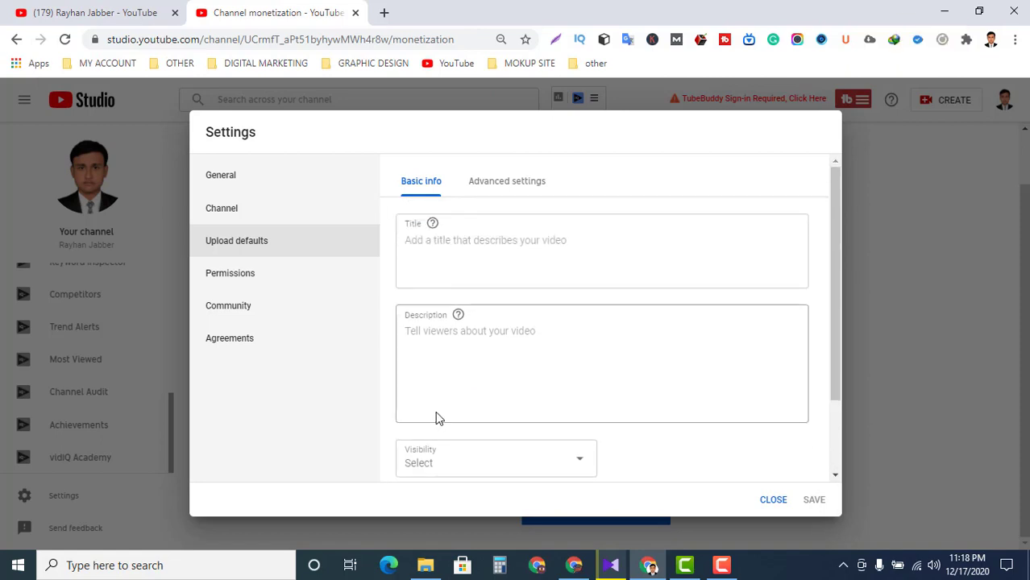
pyautogui.click(456, 250)
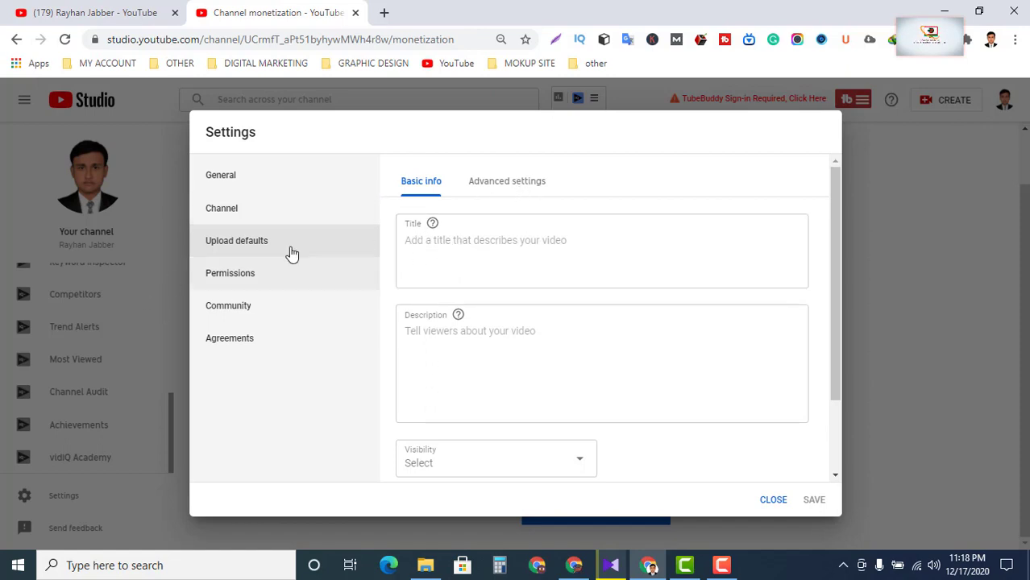
pyautogui.click(432, 335)
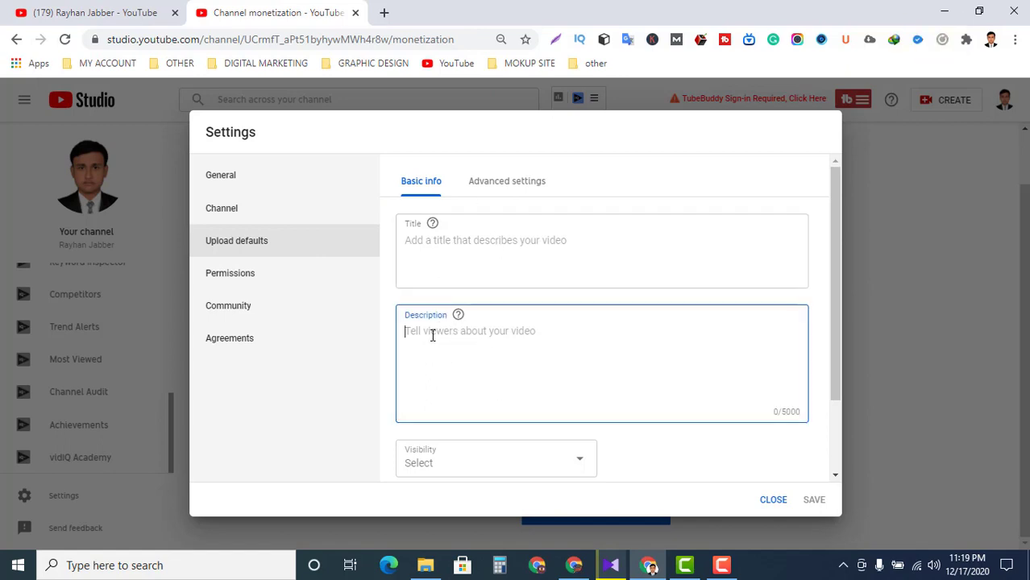
# Step: In the advanced upload defaults, keep the Standard YouTube License and set the video language to Bangla
pyautogui.click(507, 181)
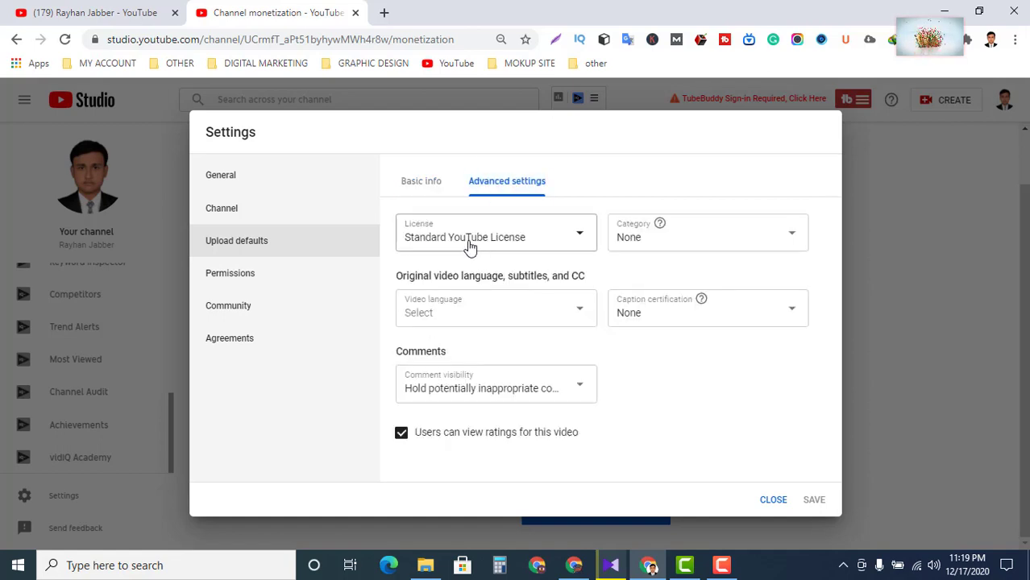
pyautogui.click(530, 252)
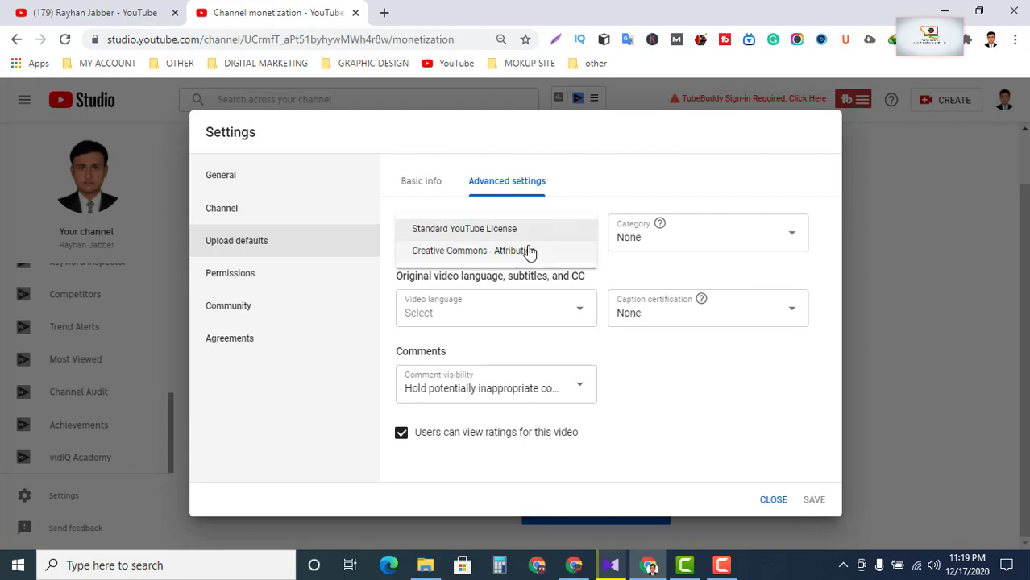
pyautogui.click(528, 232)
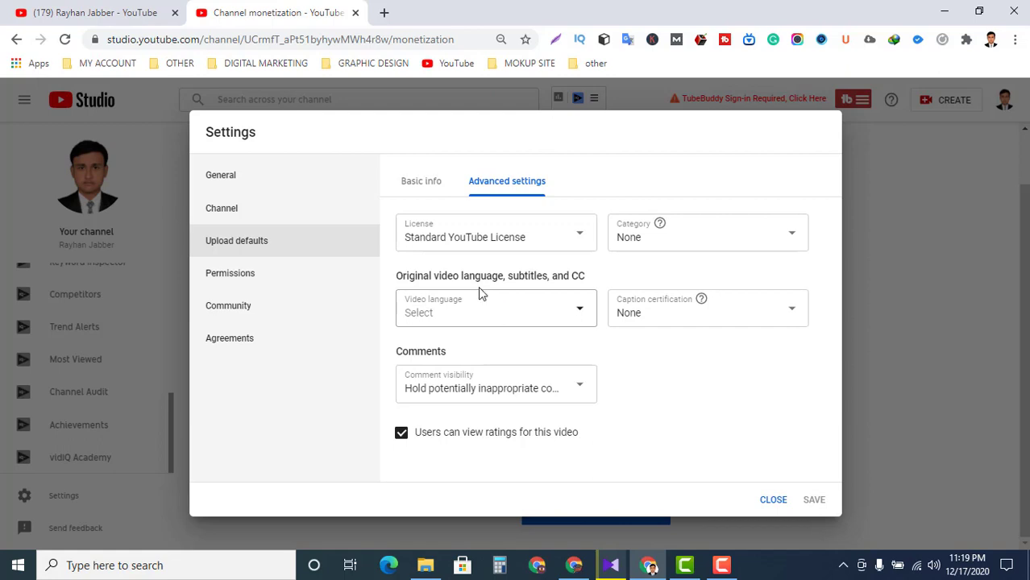
pyautogui.click(521, 316)
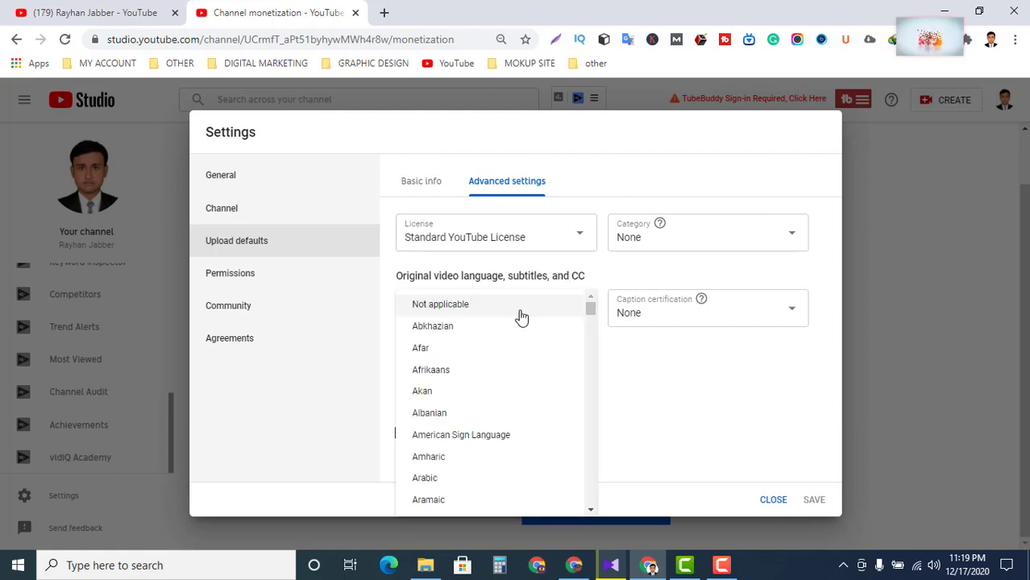
pyautogui.scroll(-1, 493, 423)
pyautogui.scroll(-2, 478, 433)
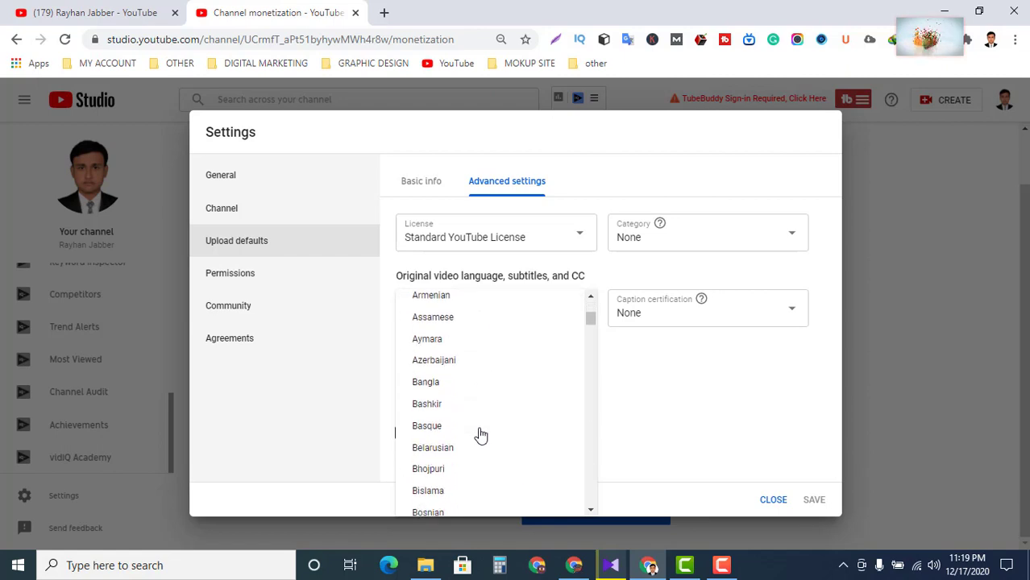
pyautogui.click(440, 388)
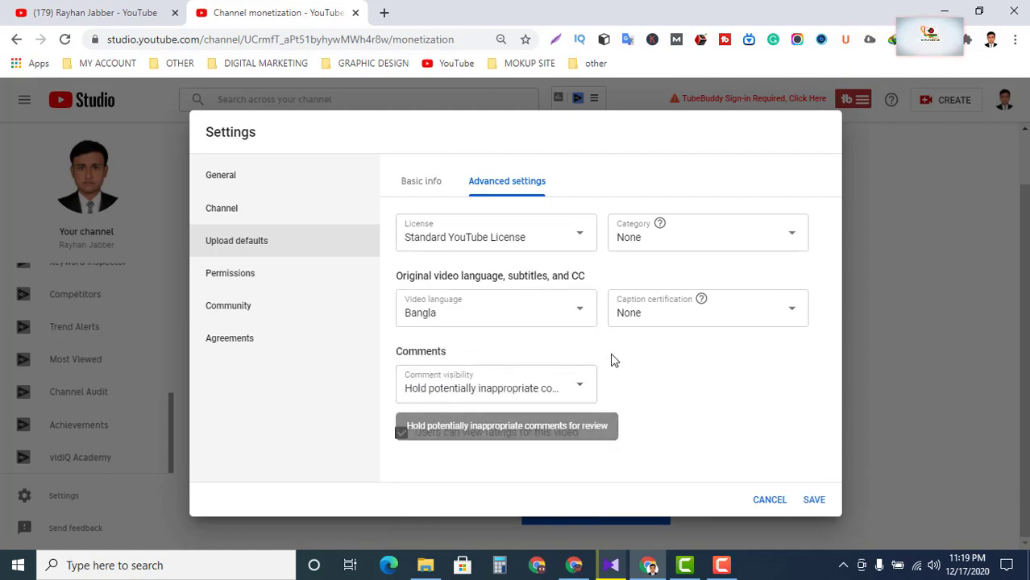
# Step: Keep caption certification at None, set comment visibility to Allow all comments, and save the upload defaults
pyautogui.click(713, 321)
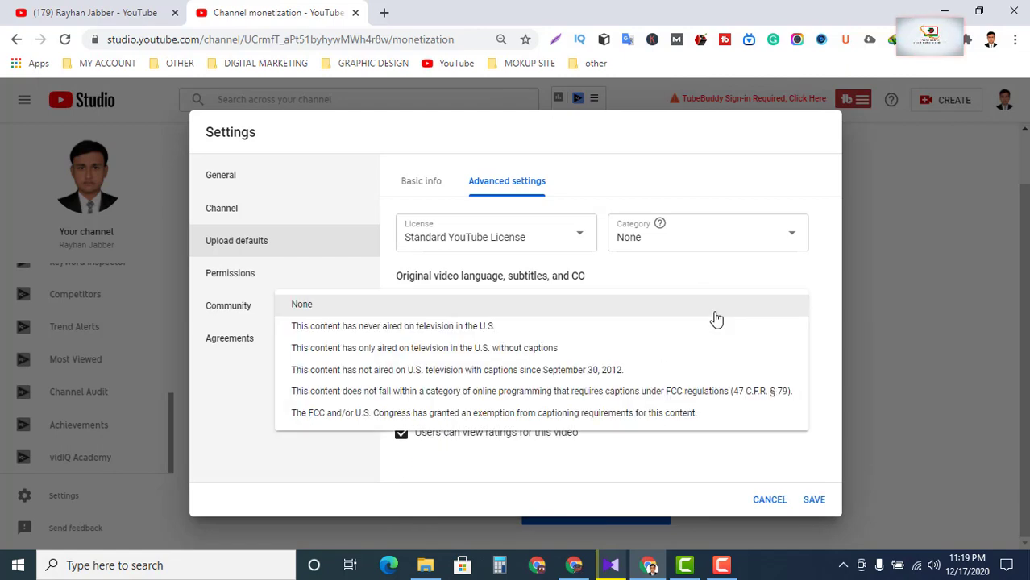
pyautogui.click(716, 319)
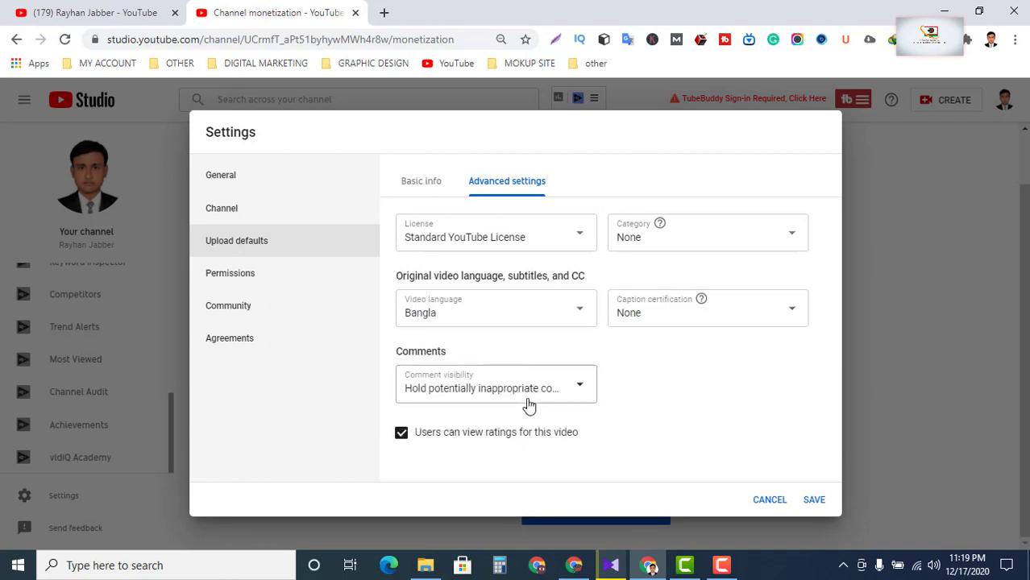
pyautogui.click(466, 390)
pyautogui.click(488, 385)
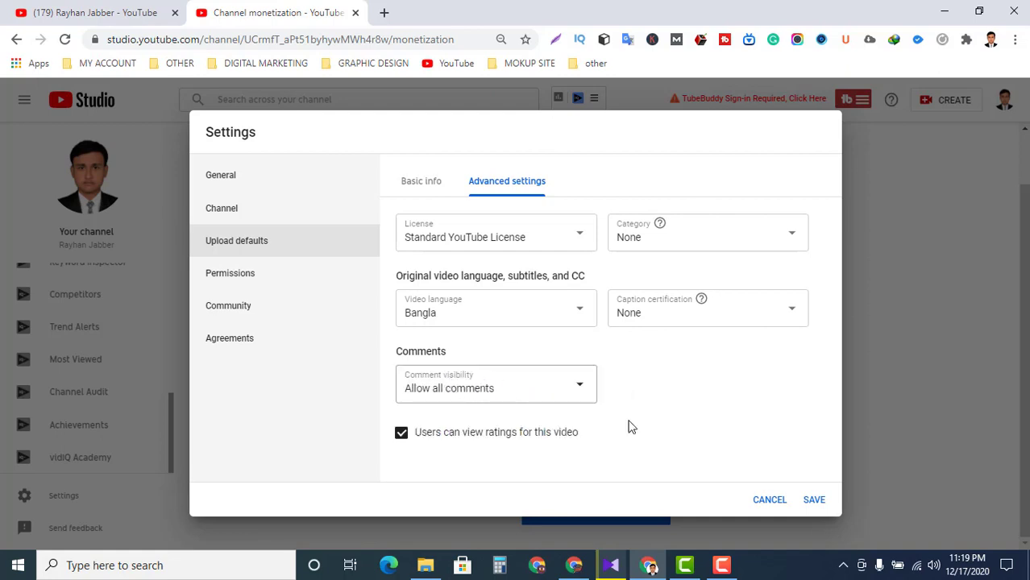
pyautogui.click(816, 501)
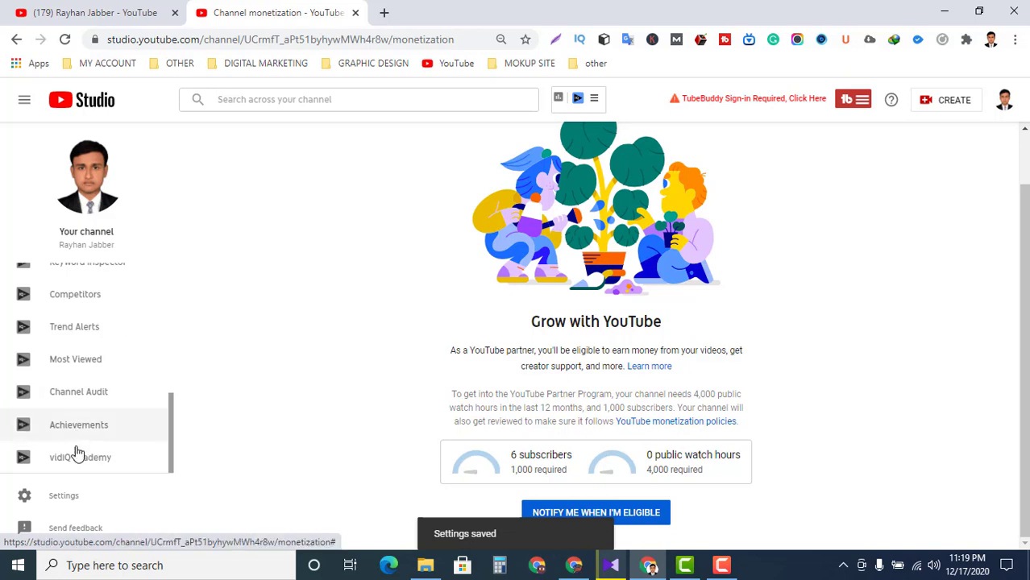
# Step: Reopen the Studio settings and review the upload defaults and the channel permissions
pyautogui.click(60, 500)
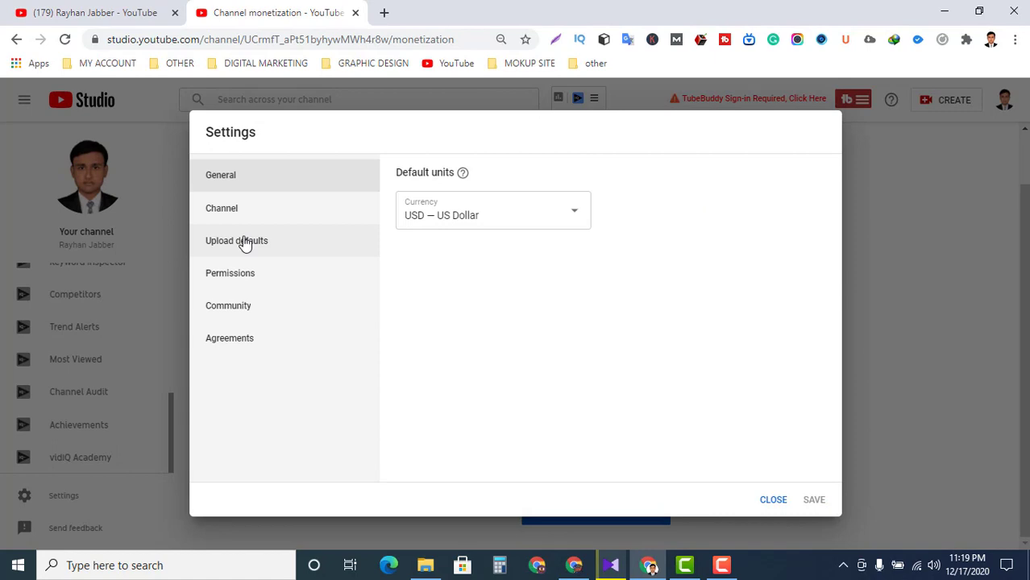
pyautogui.click(245, 244)
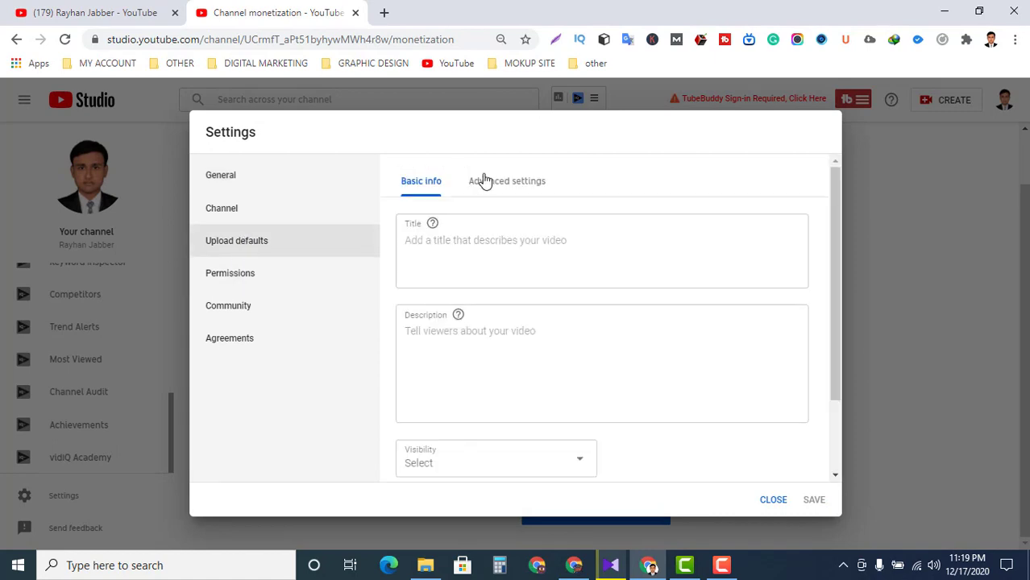
pyautogui.click(484, 181)
pyautogui.click(243, 285)
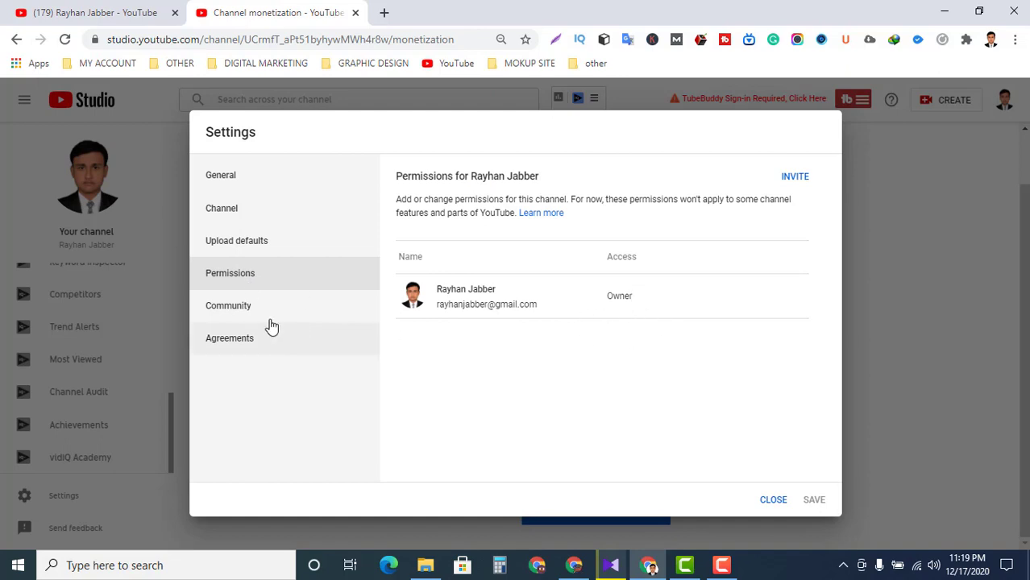
# Step: Examine the community automated filters, including moderators, approved users and Block links, and view the agreements before closing the settings
pyautogui.click(245, 313)
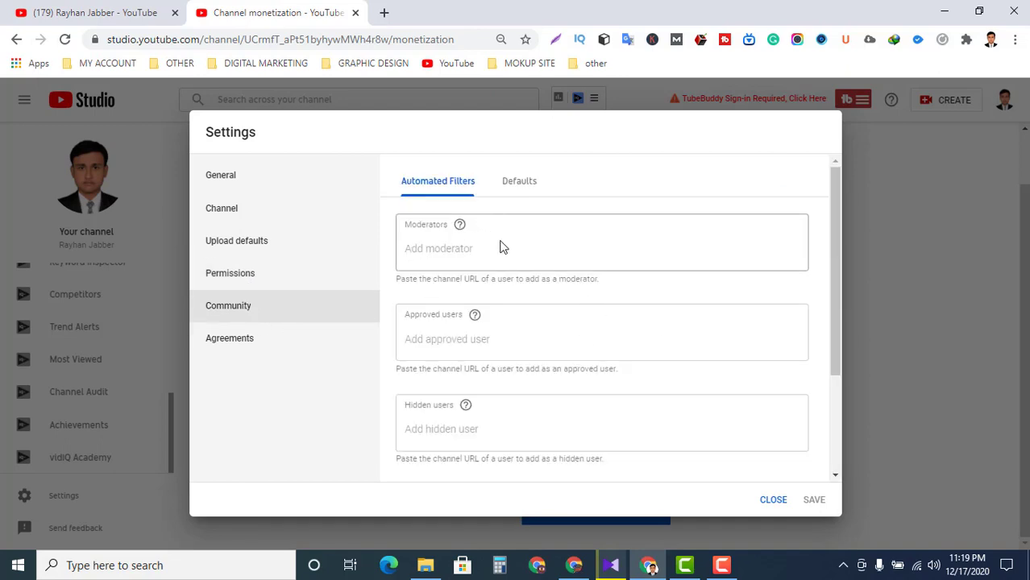
pyautogui.click(428, 246)
pyautogui.click(427, 339)
pyautogui.scroll(-1, 477, 423)
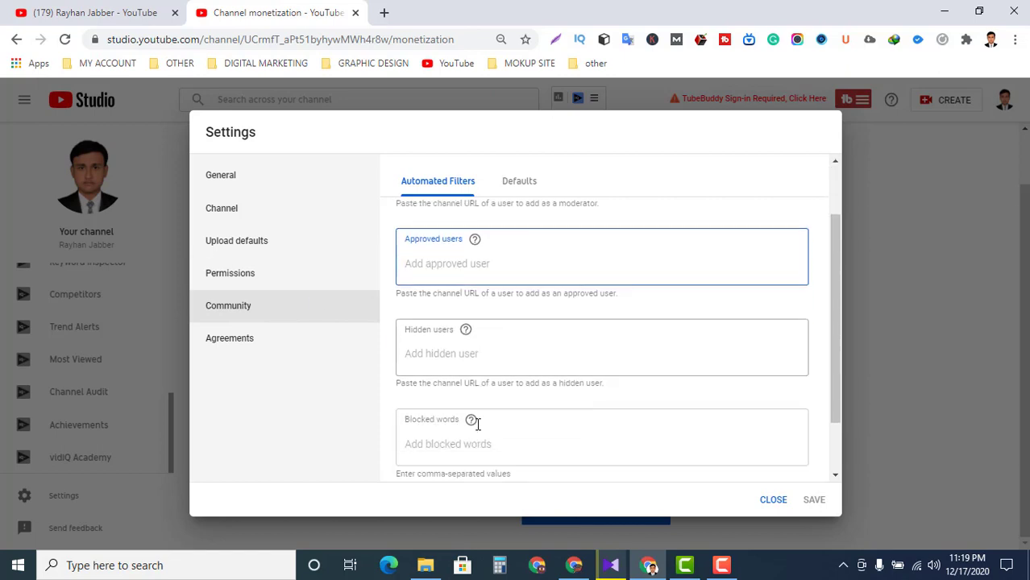
pyautogui.scroll(-1, 473, 380)
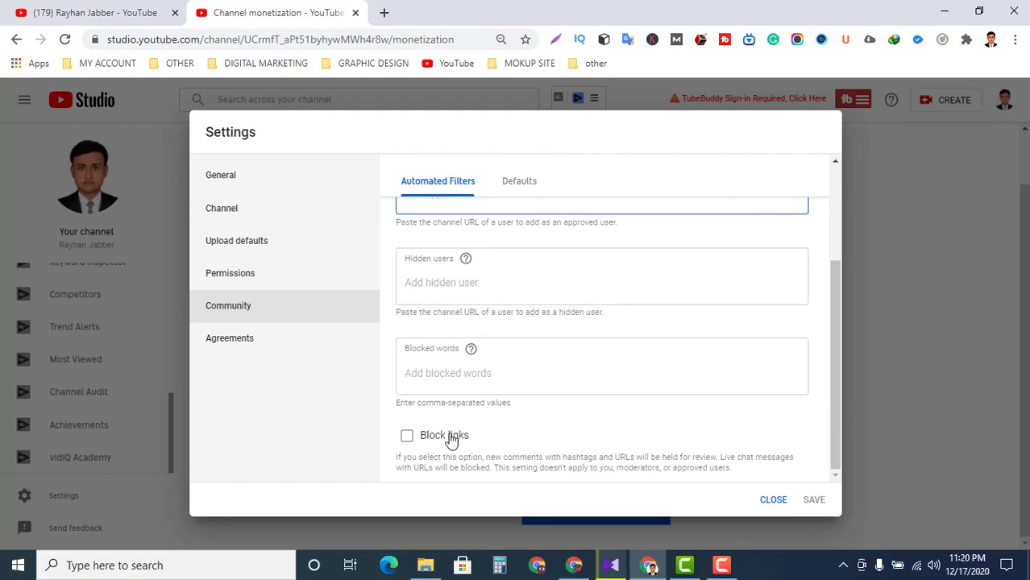
pyautogui.click(407, 439)
pyautogui.click(407, 440)
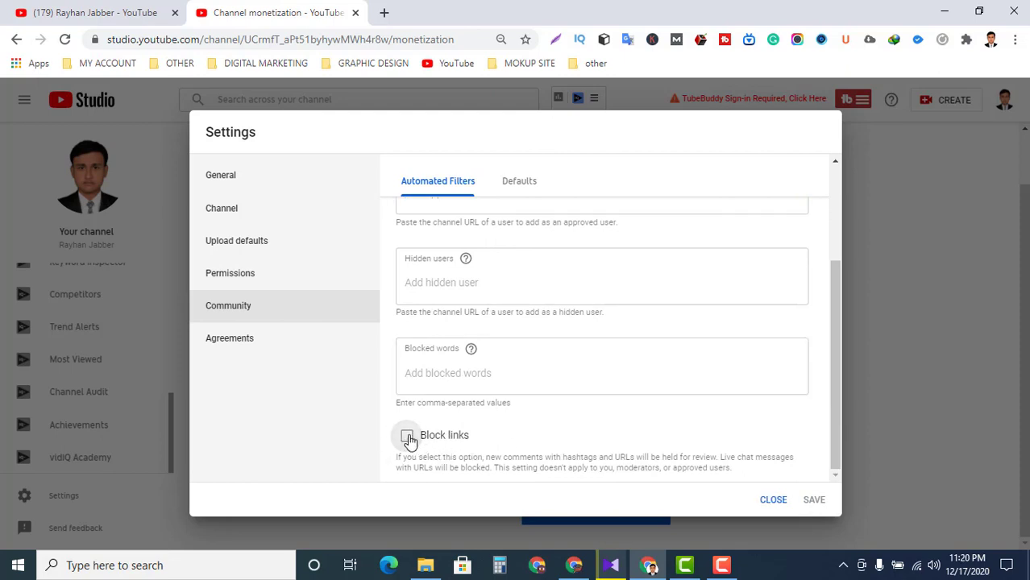
pyautogui.click(273, 350)
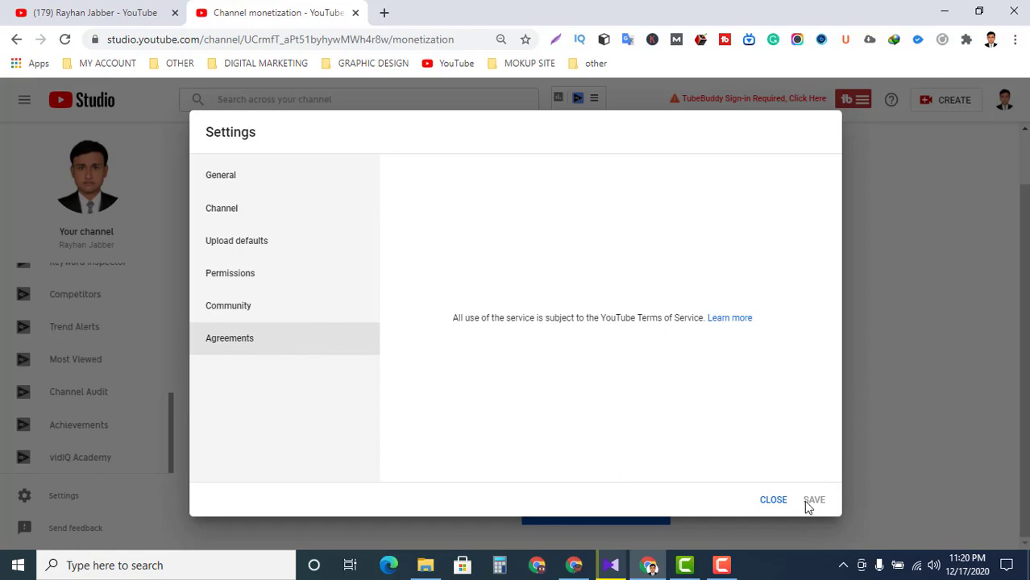
pyautogui.click(772, 499)
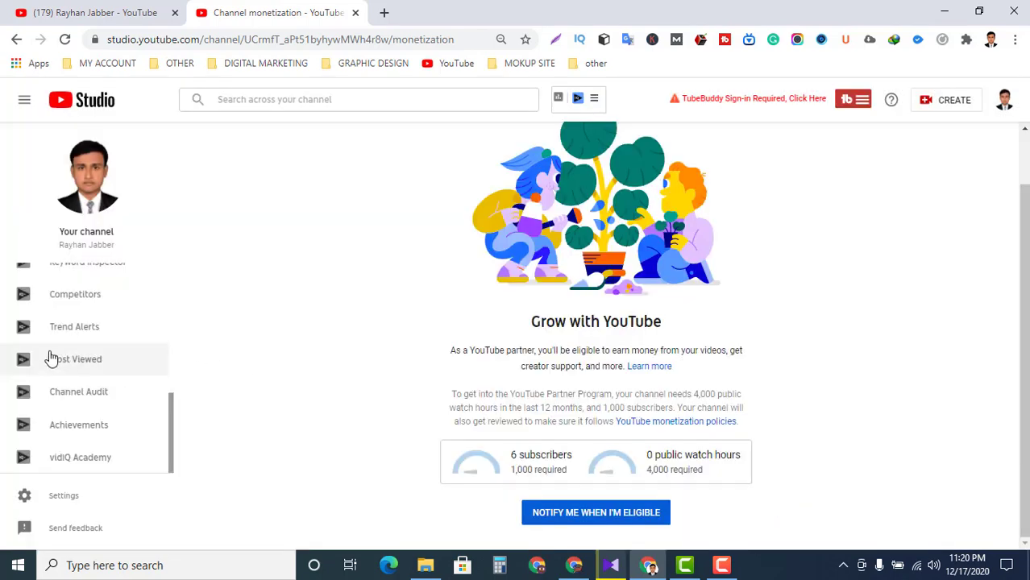
pyautogui.scroll(5, 58, 373)
pyautogui.scroll(-8, 59, 379)
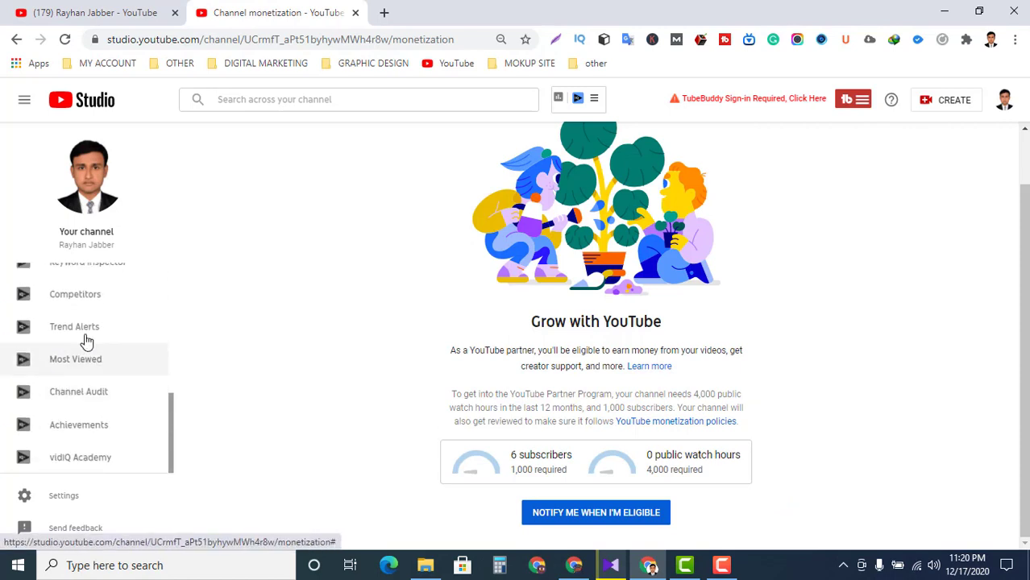
pyautogui.scroll(2, 370, 253)
pyautogui.scroll(8, 32, 339)
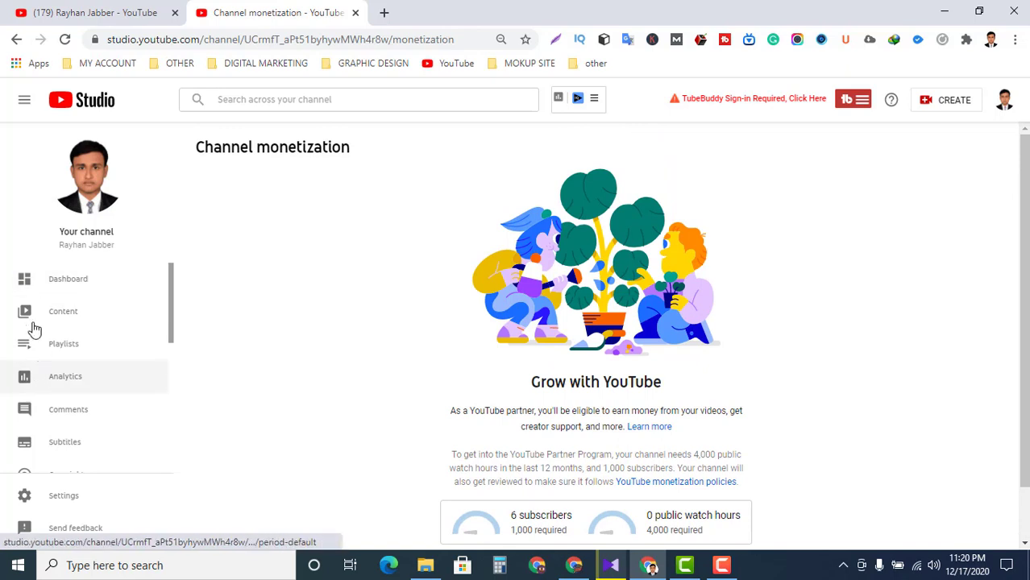
pyautogui.scroll(-2, 33, 330)
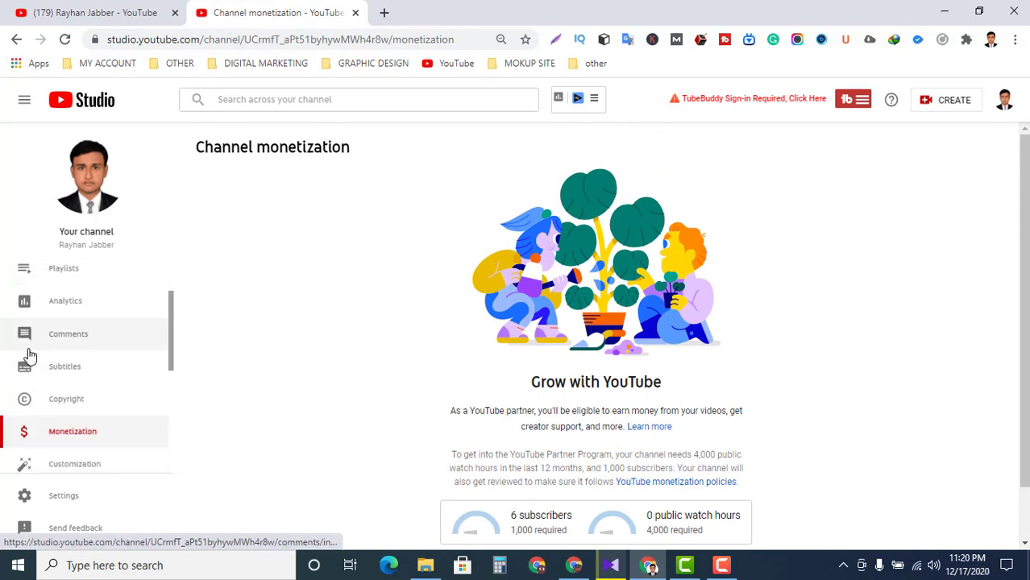
pyautogui.scroll(-4, 28, 354)
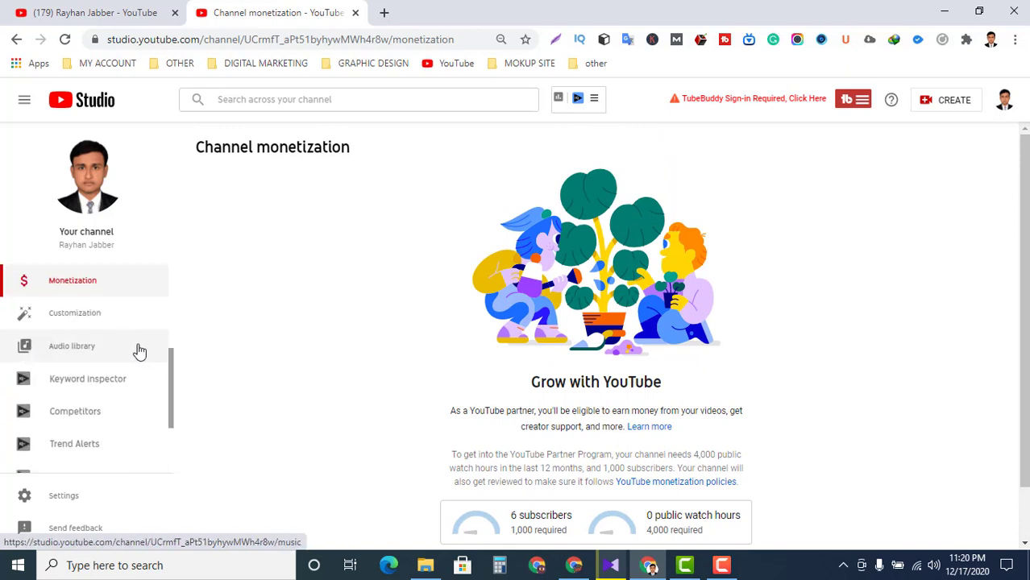